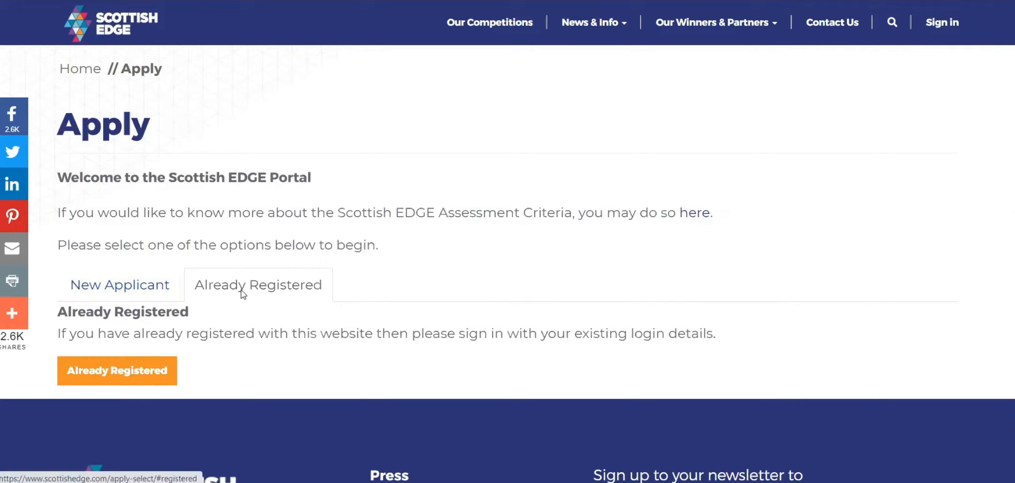
- Compare the New Applicant and Already Registered options, then go to the existing-applicant sign-in page
left_click(138, 293)
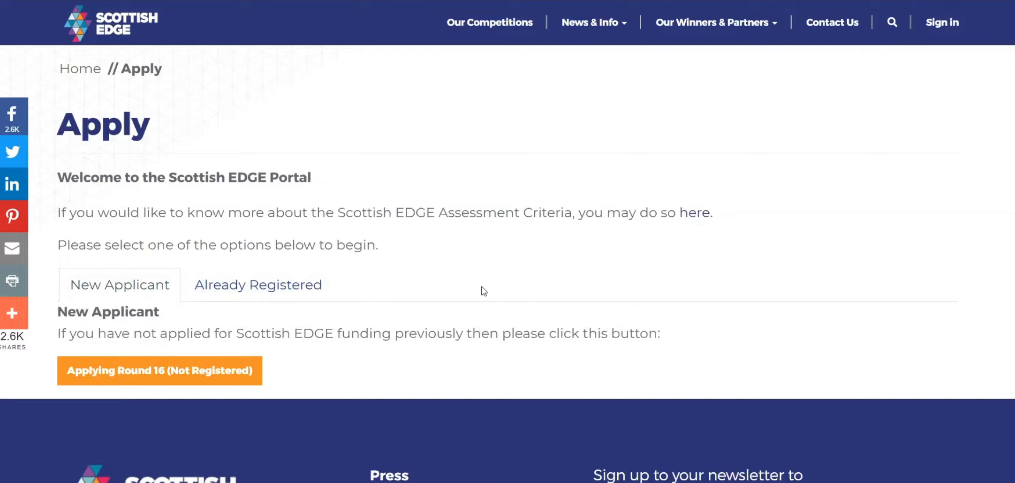
left_click(256, 291)
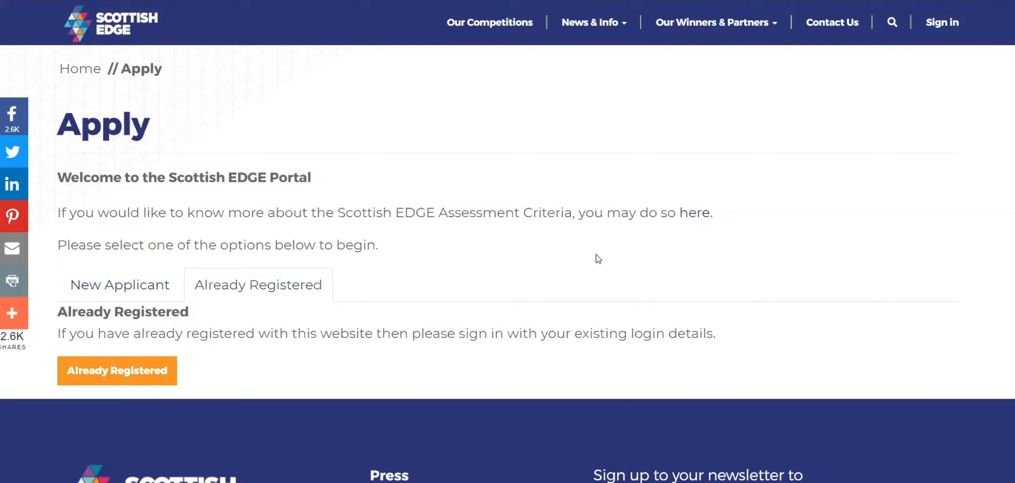
left_click(134, 372)
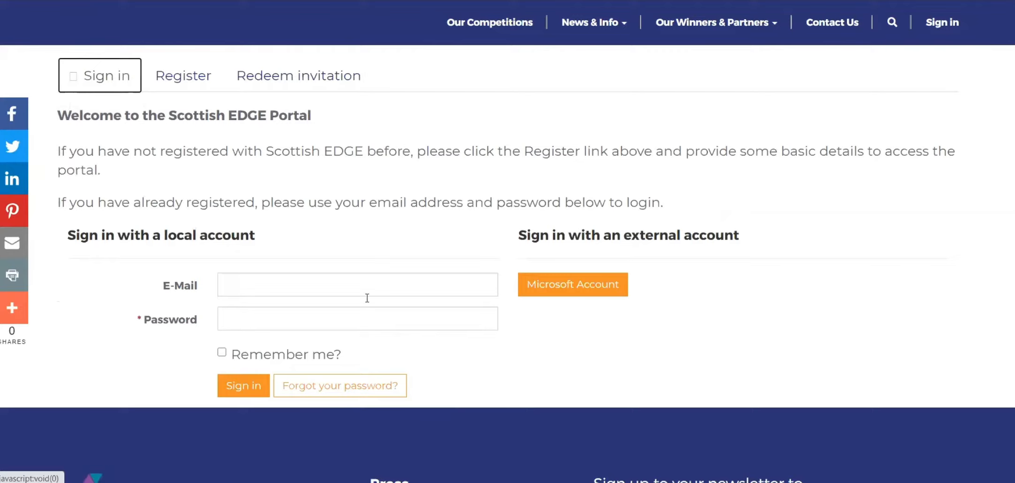
- Sign in with the saved test account e-mail address and its password
left_click(319, 284)
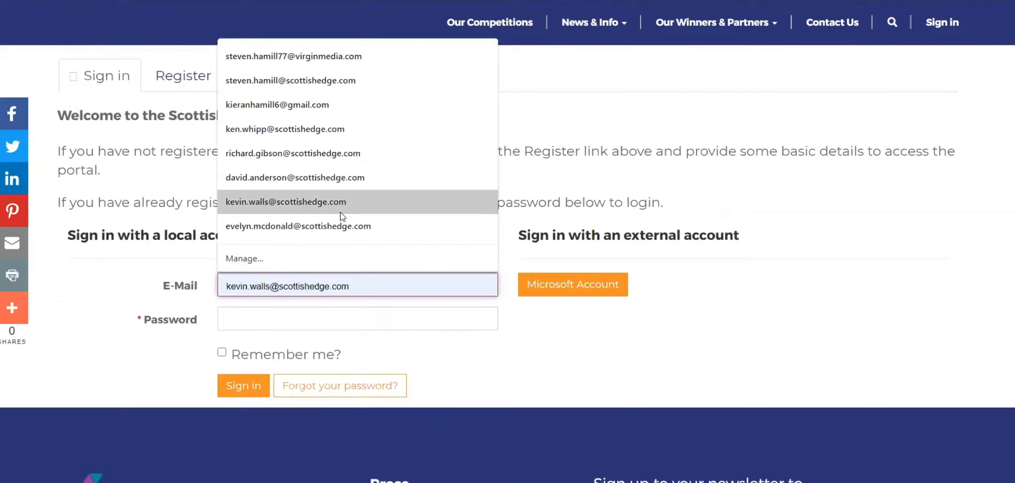
type("edge.com")
left_click(279, 323)
left_click(274, 314)
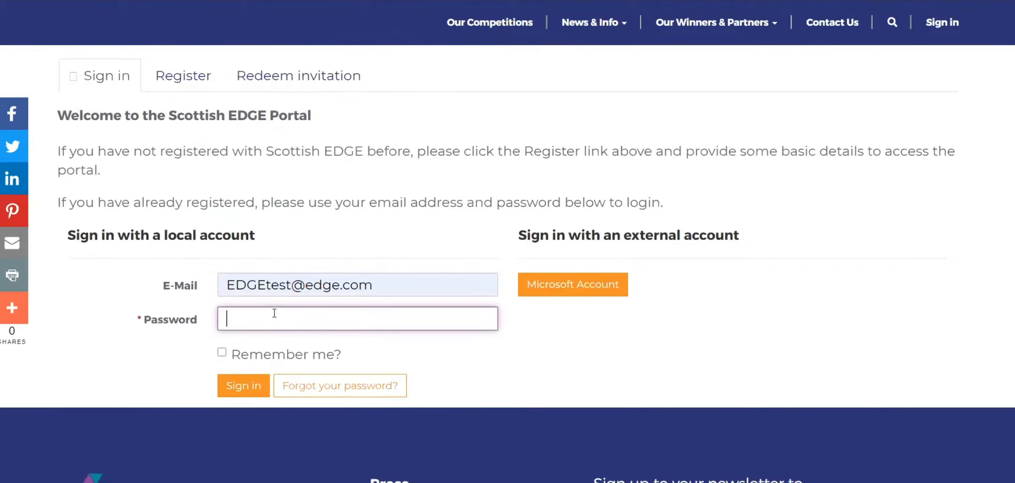
type("*********")
left_click(245, 388)
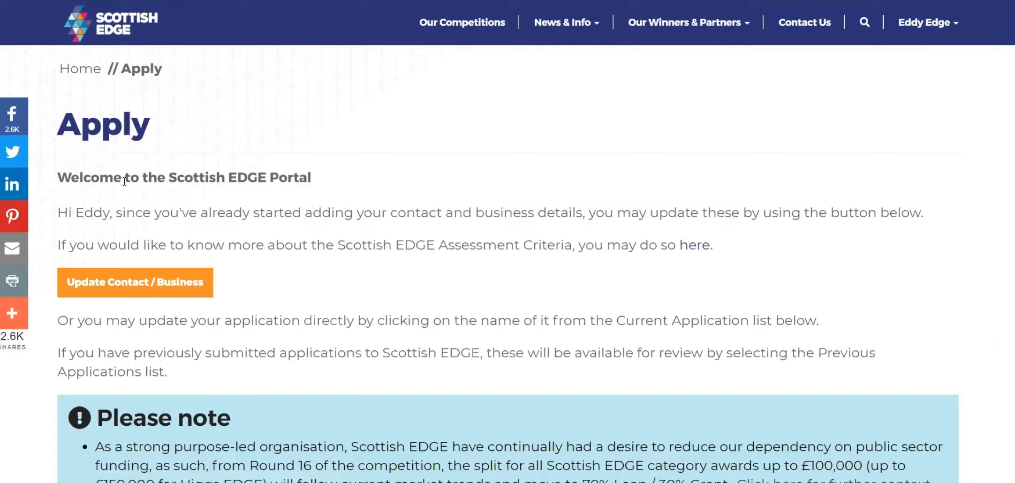
scroll(374, 213, "down", 10)
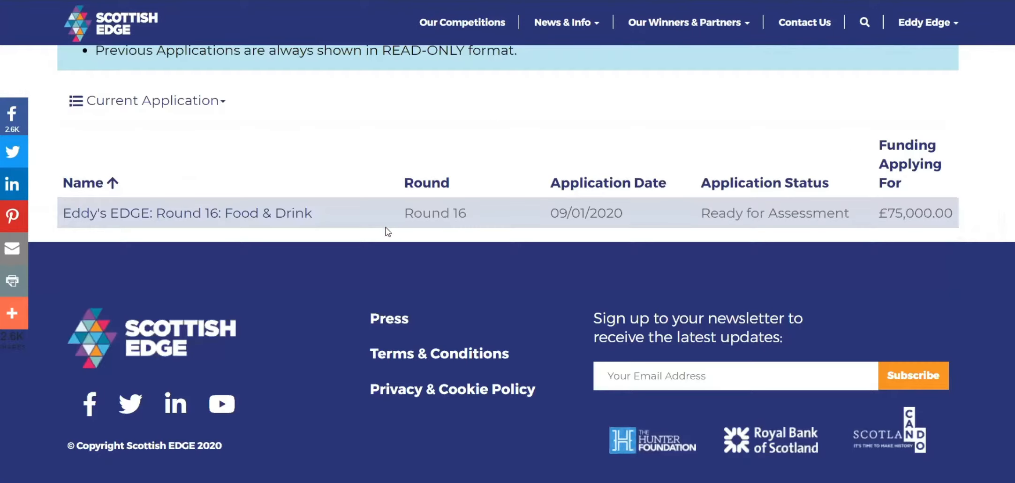
scroll(394, 230, "up", 10)
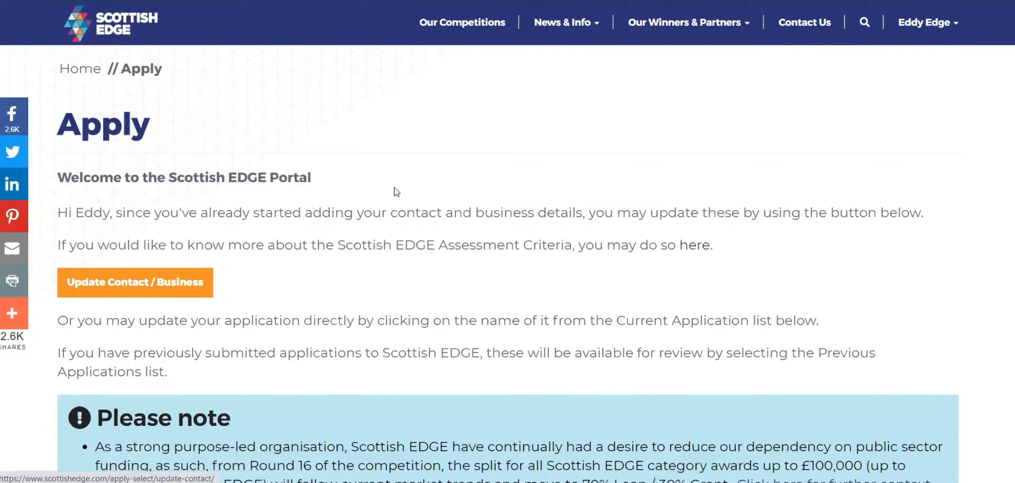
scroll(398, 201, "down", 6)
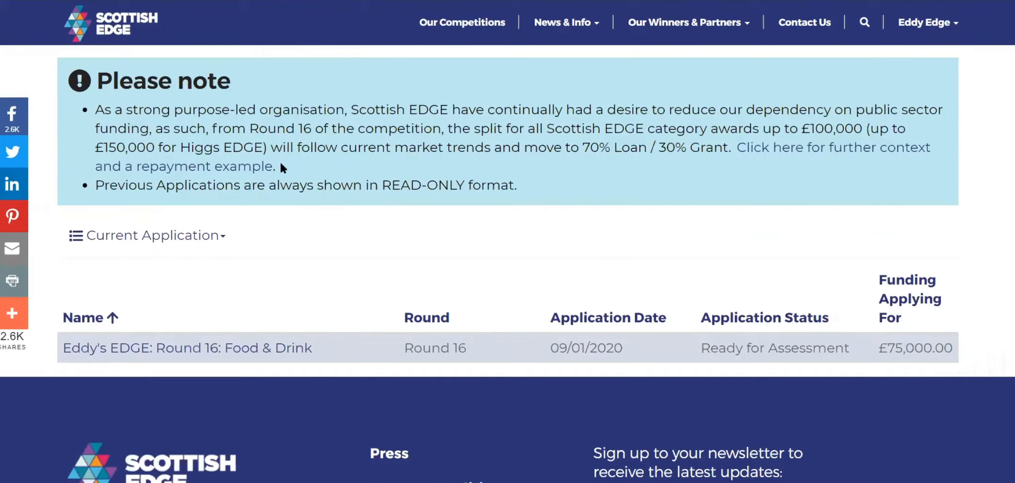
scroll(338, 140, "down", 3)
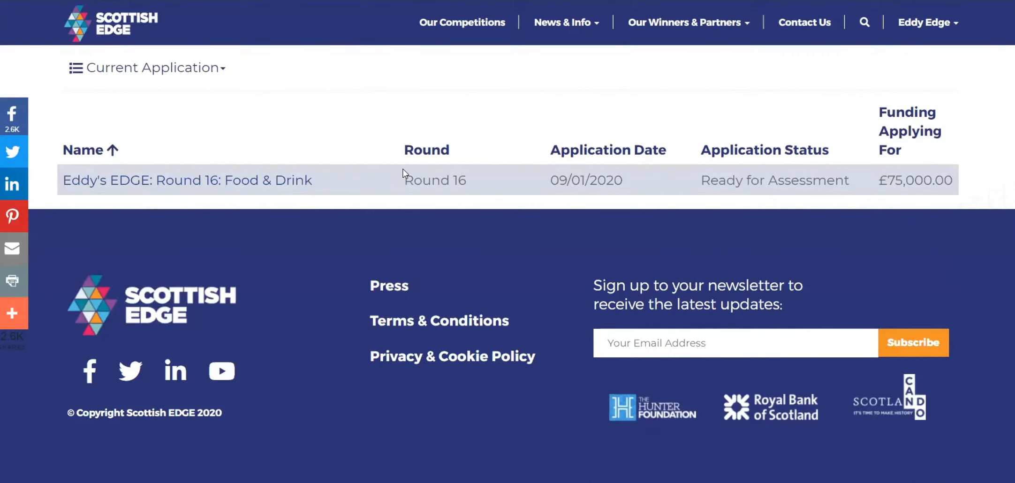
scroll(402, 170, "up", 10)
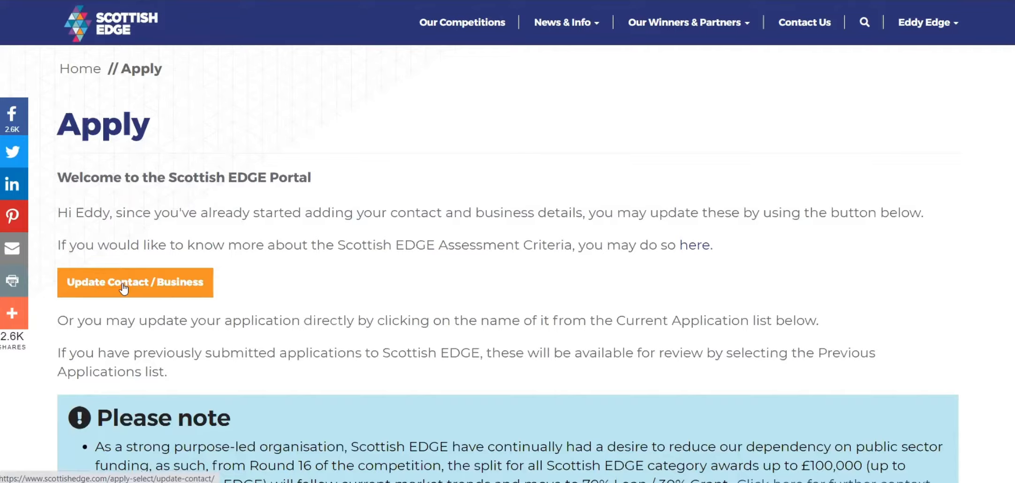
- Open Update Contact / Business and continue past the already-ticked eligibility checkboxes to Key Contact
left_click(175, 285)
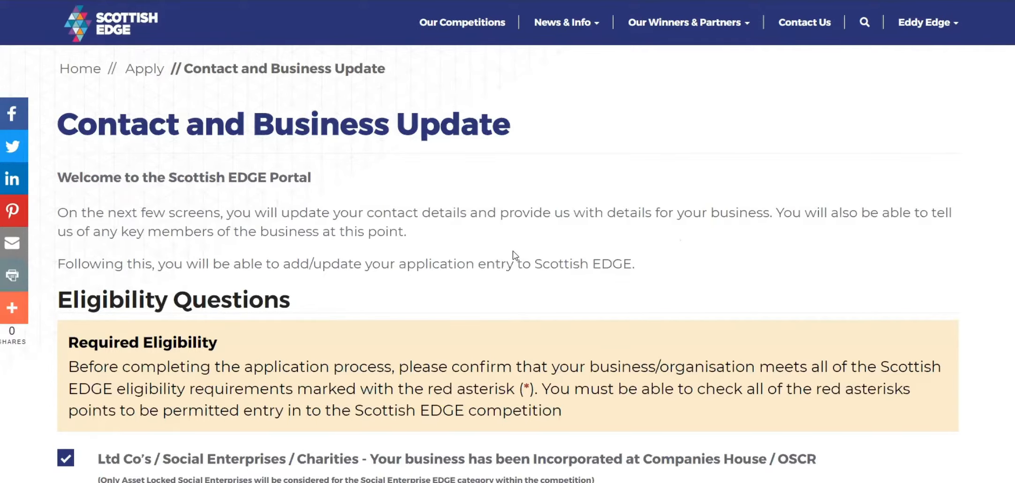
scroll(513, 252, "down", 1)
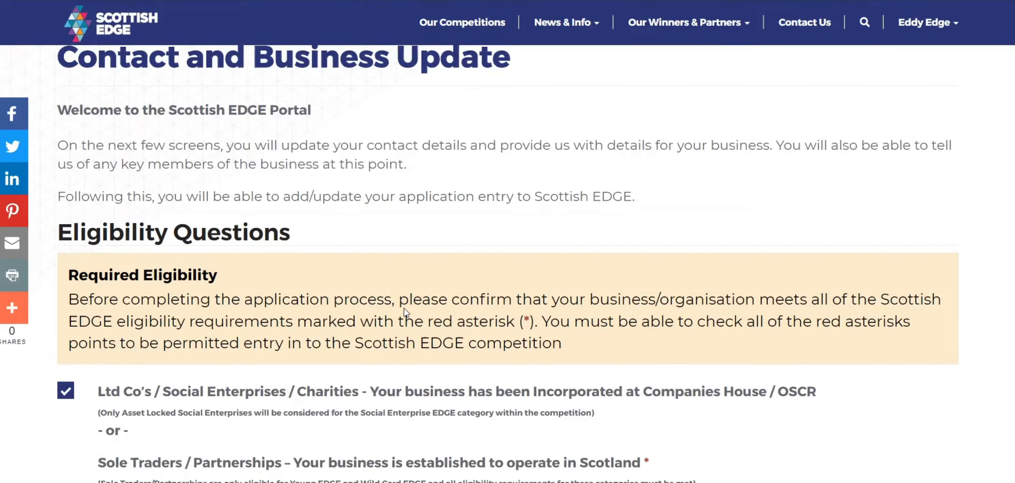
scroll(404, 309, "down", 5)
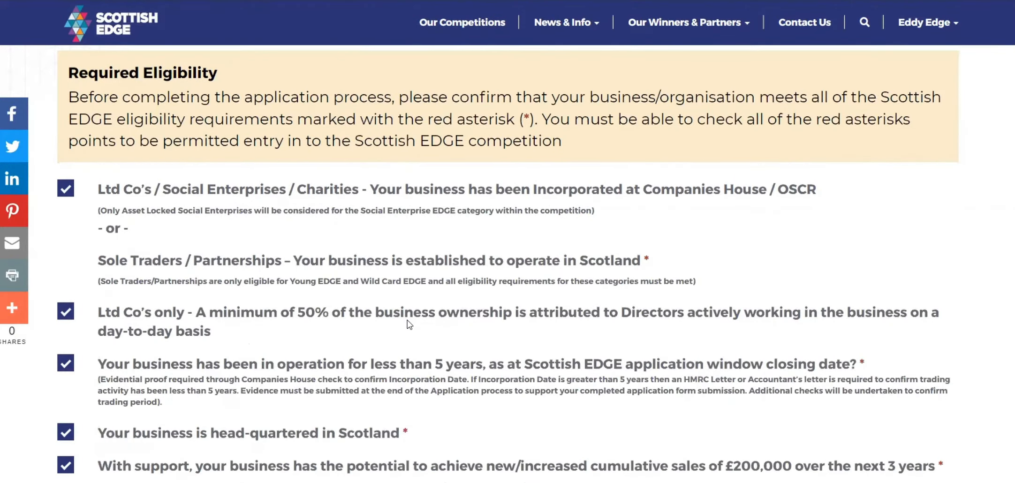
scroll(409, 324, "down", 3)
scroll(426, 310, "down", 5)
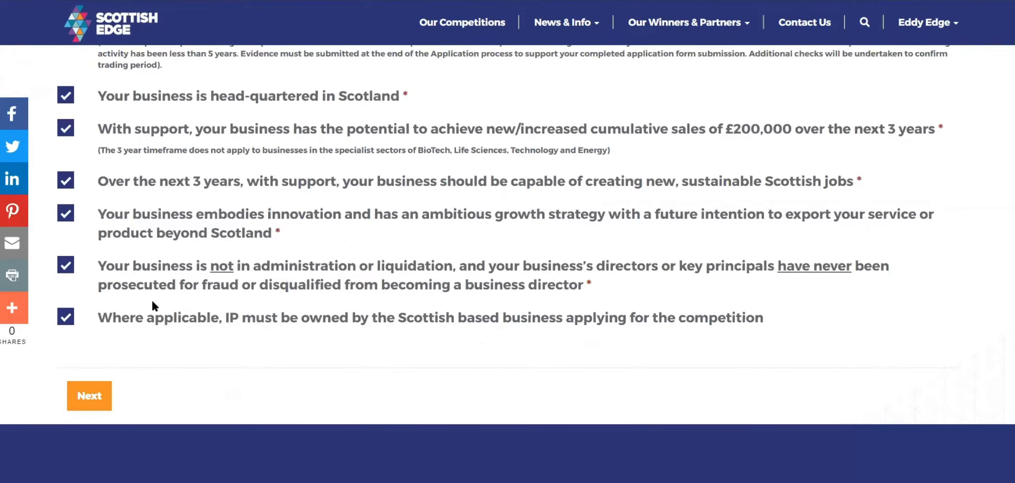
left_click(89, 398)
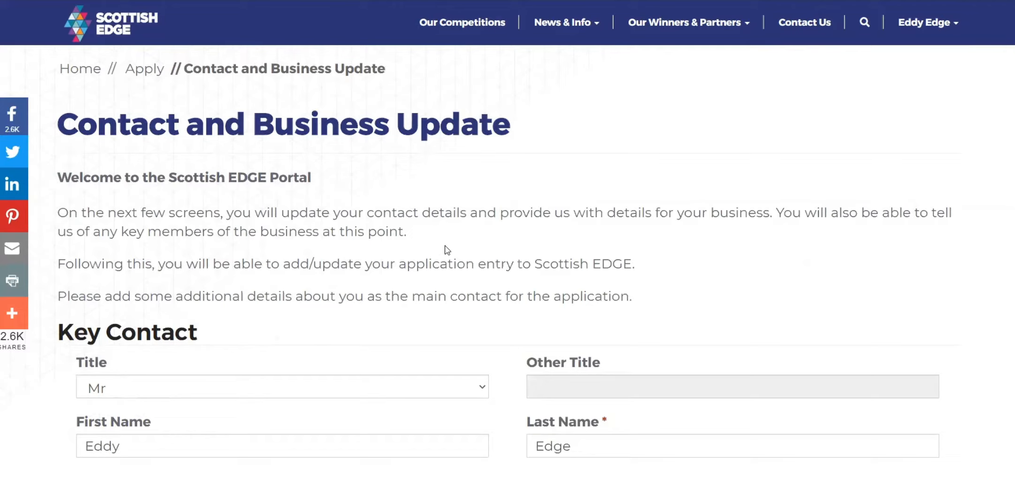
- Review the prefilled Key Contact and Personal Details fields, then continue to Your Business Details
scroll(714, 283, "down", 1)
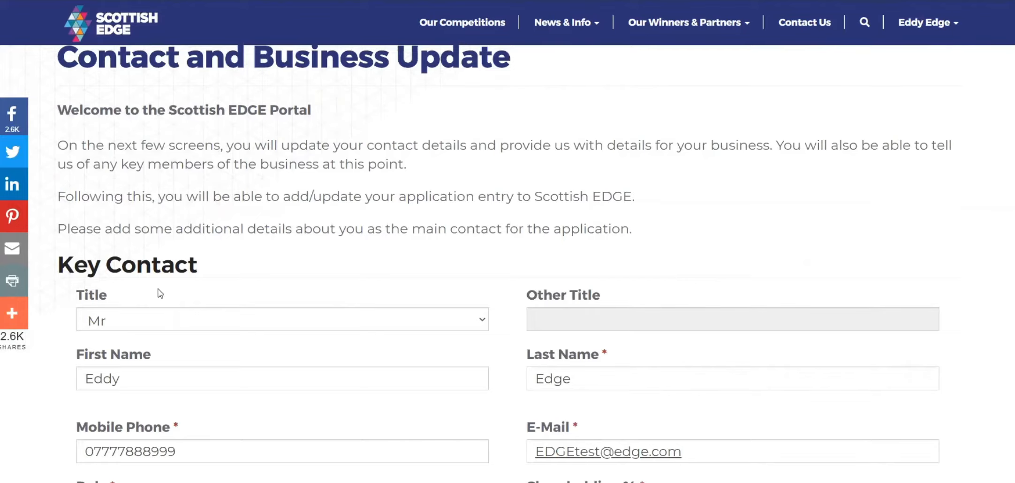
scroll(528, 271, "up", 1)
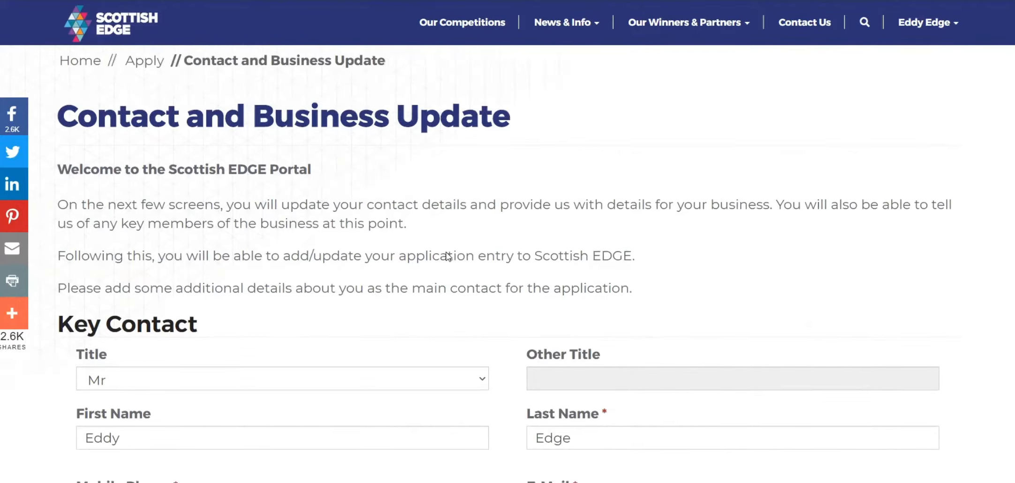
scroll(658, 282, "down", 4)
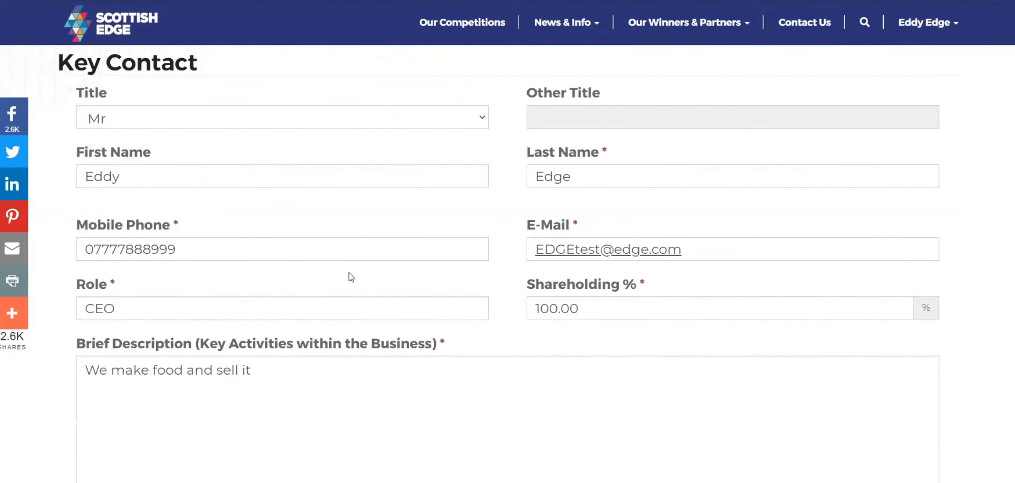
scroll(390, 261, "down", 1)
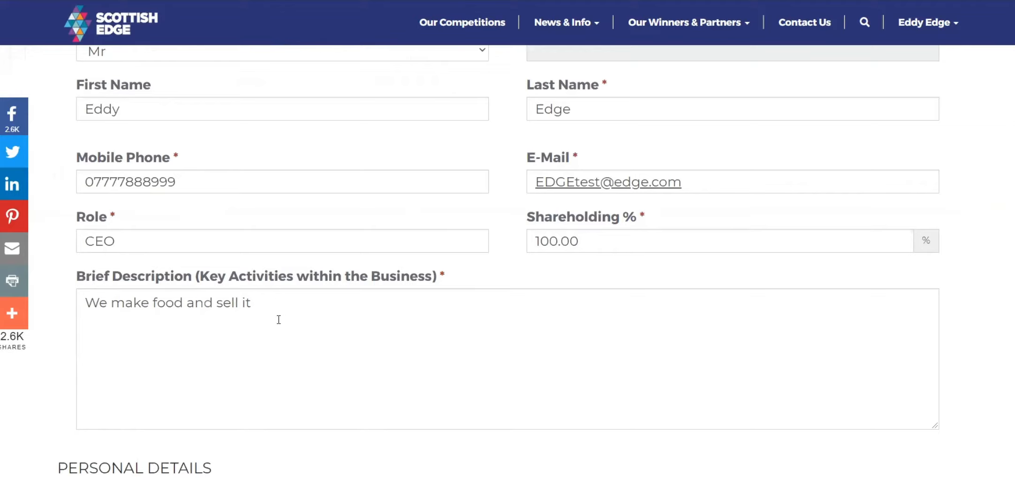
scroll(279, 322, "down", 3)
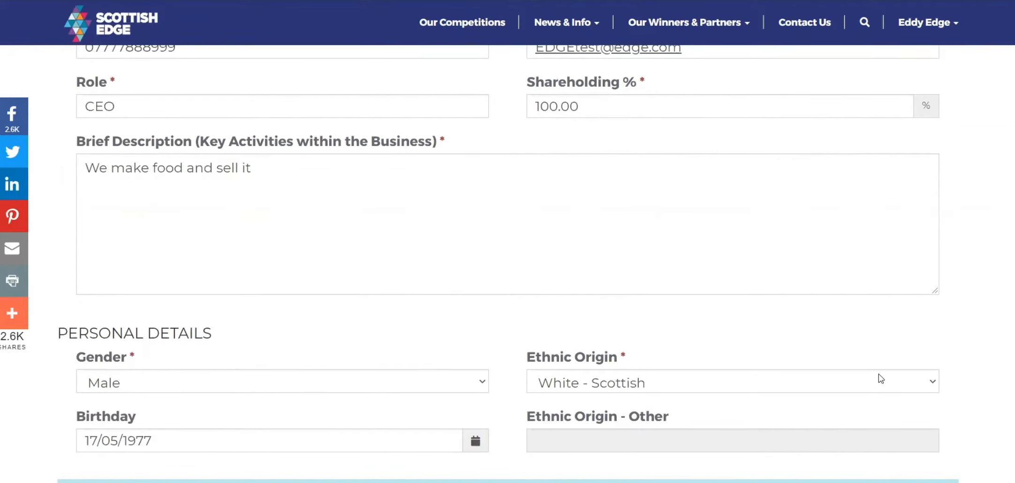
scroll(378, 324, "down", 6)
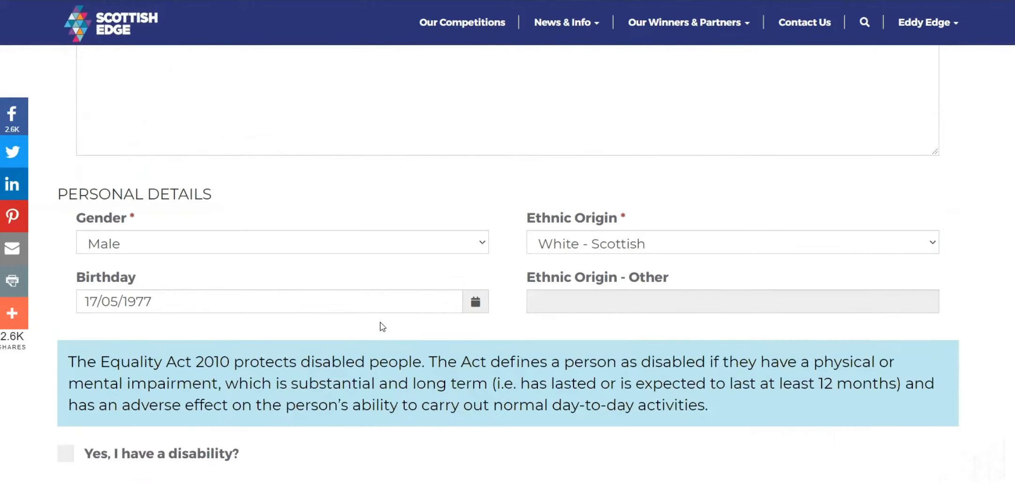
scroll(371, 320, "down", 2)
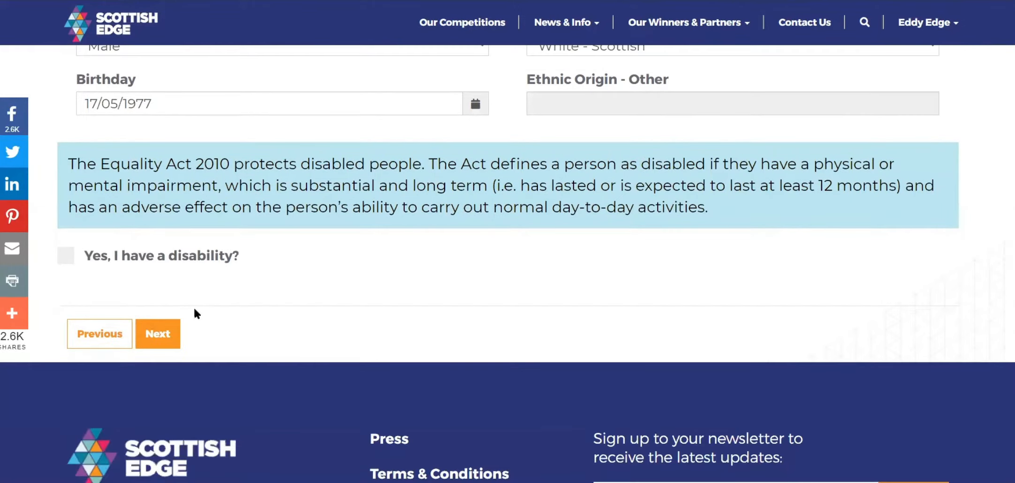
left_click(159, 336)
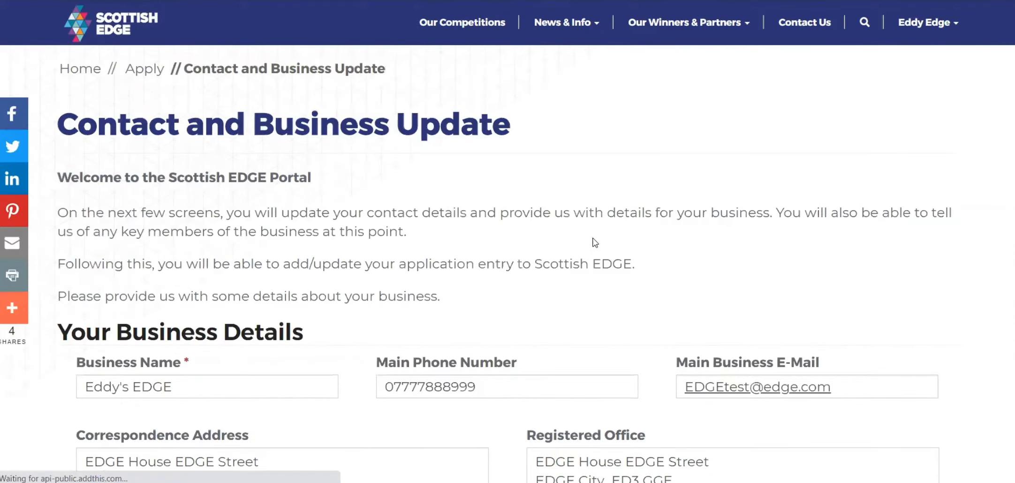
- Scroll past the Business Description box and save the prefilled business details
scroll(591, 240, "down", 2)
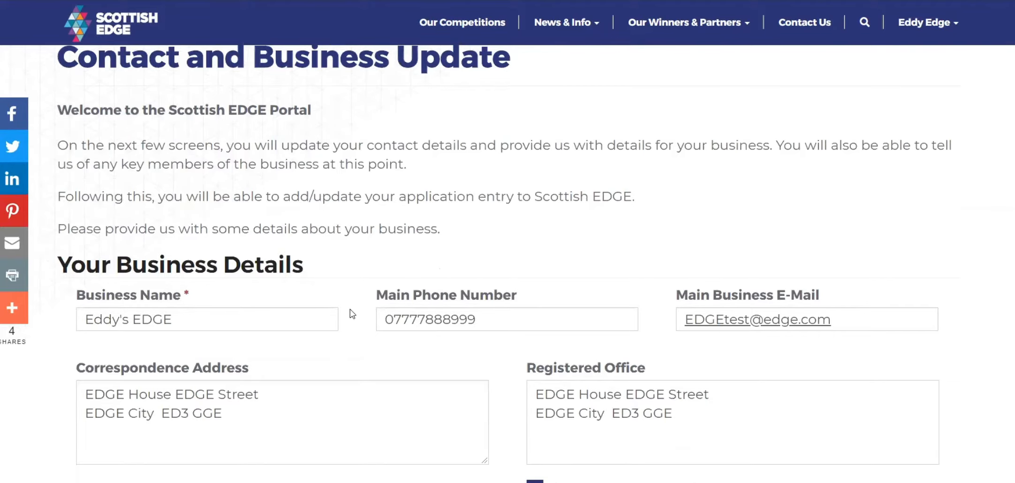
scroll(291, 301, "down", 2)
scroll(426, 321, "down", 1)
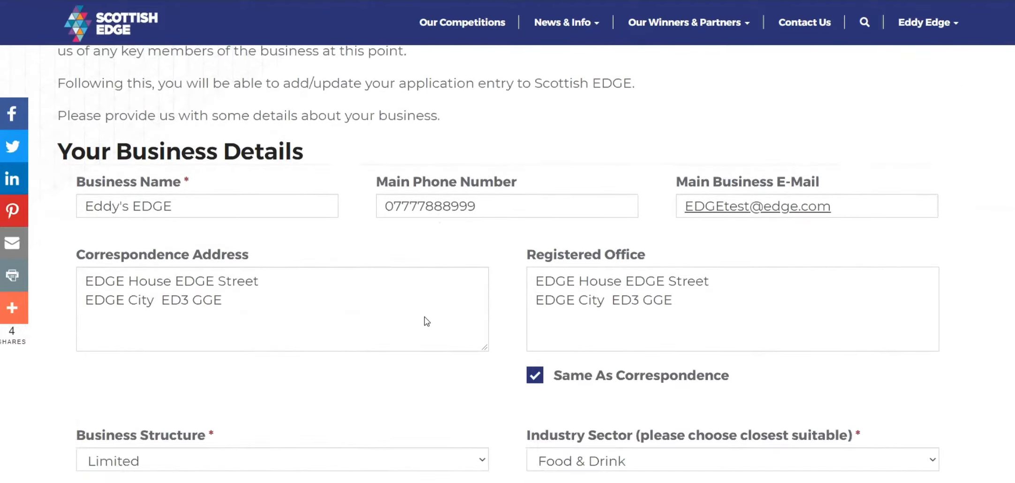
scroll(413, 309, "down", 5)
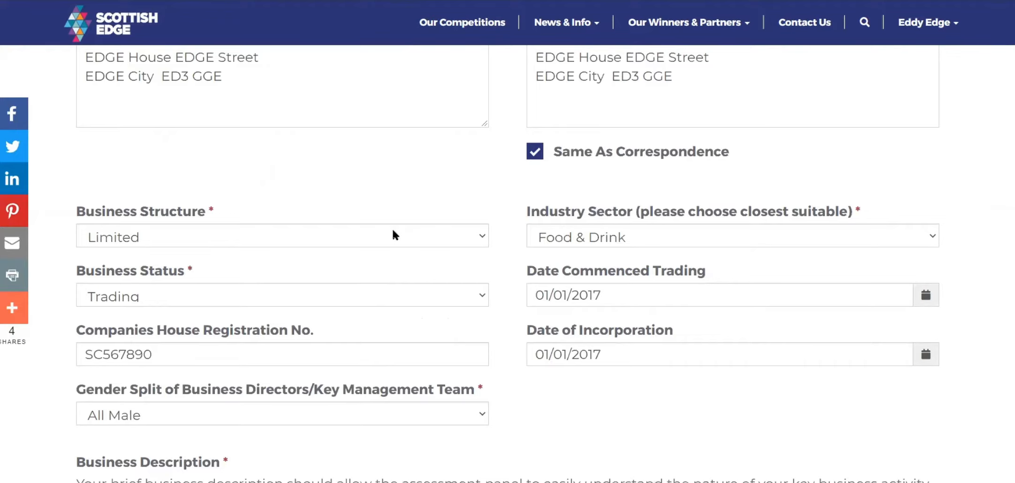
scroll(395, 235, "down", 4)
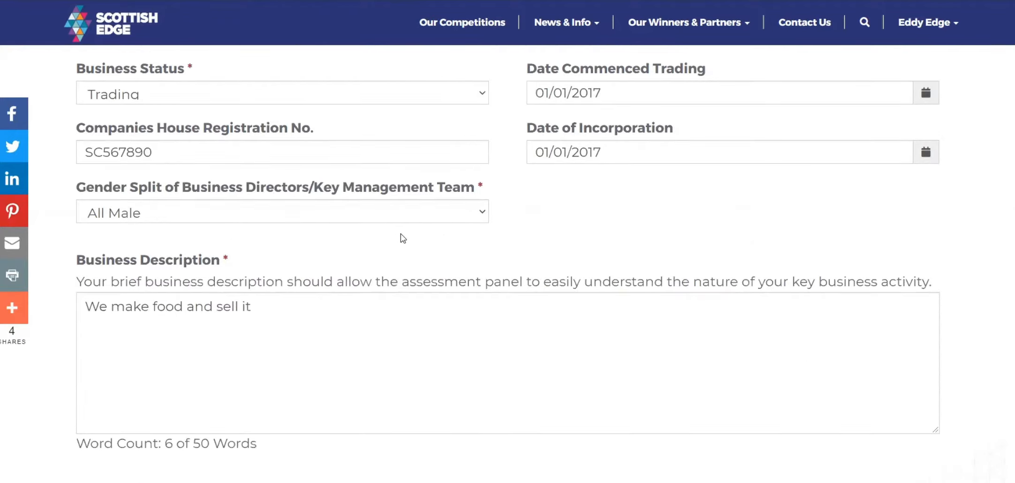
scroll(400, 238, "down", 2)
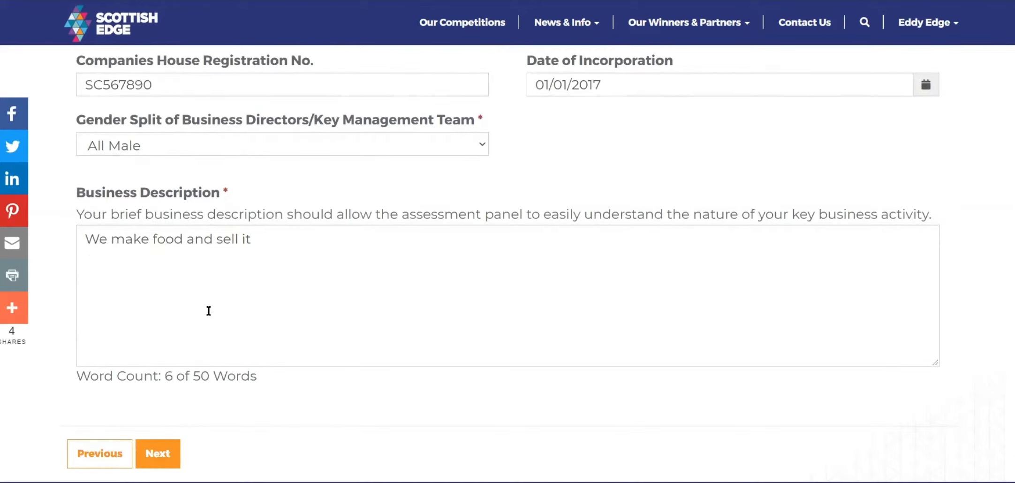
scroll(367, 324, "down", 3)
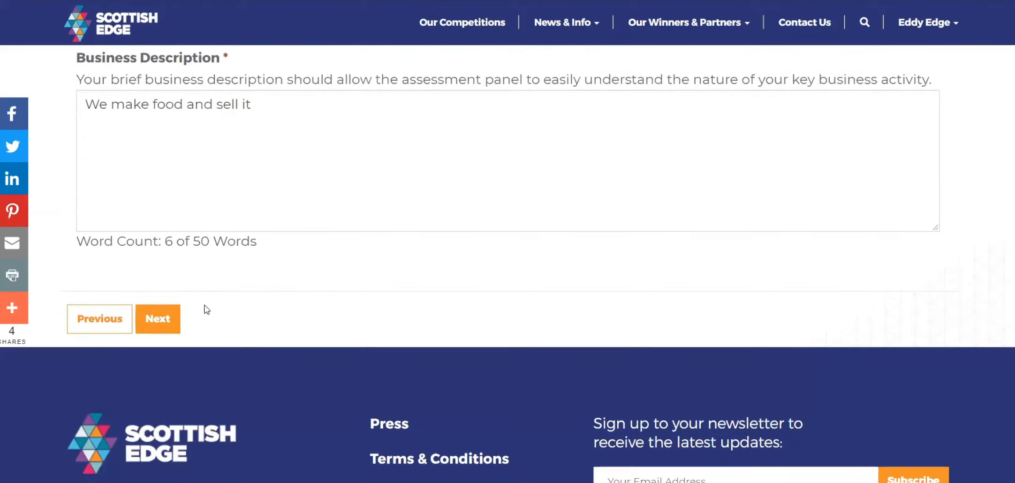
left_click(161, 321)
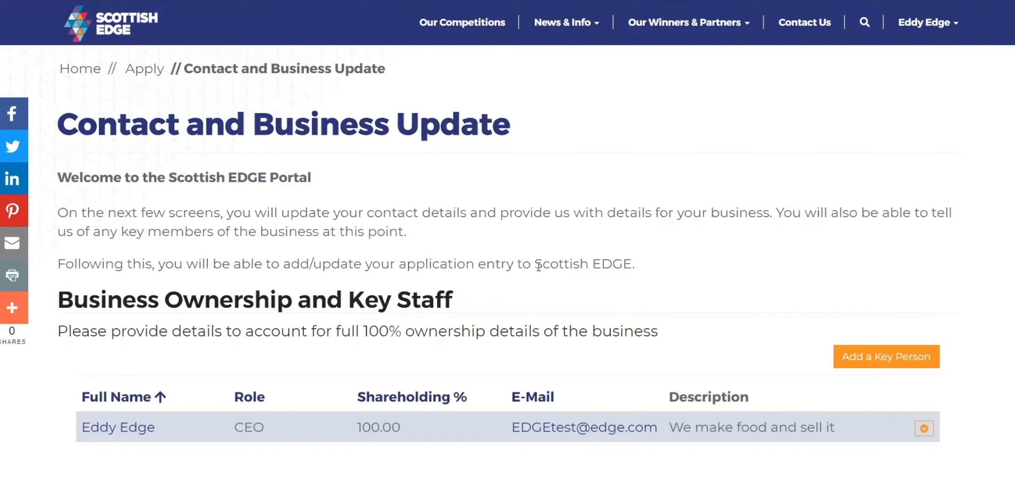
scroll(592, 233, "down", 3)
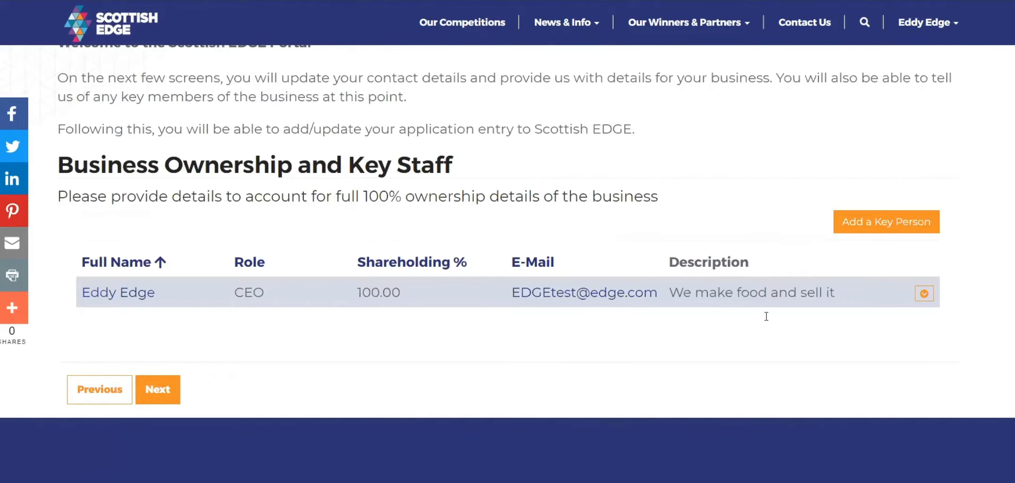
scroll(767, 317, "up", 1)
scroll(793, 288, "down", 3)
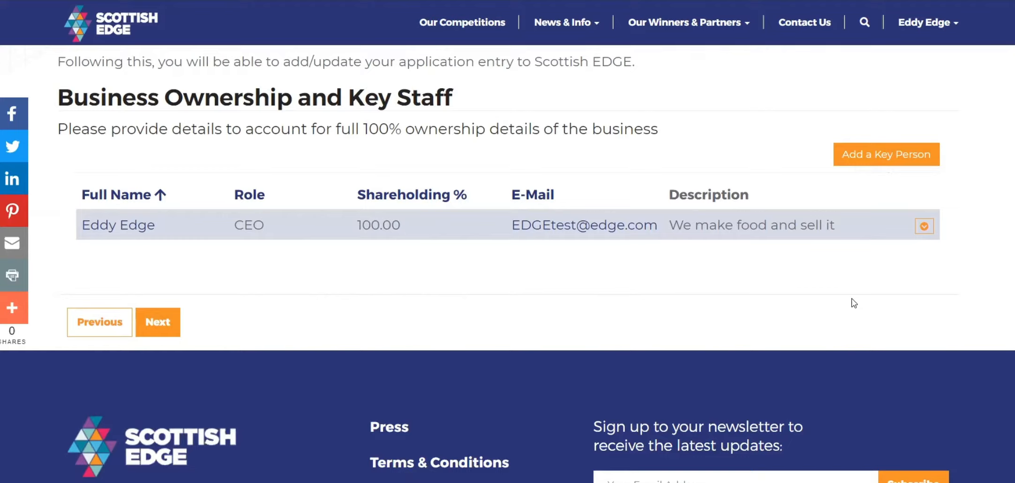
left_click(924, 226)
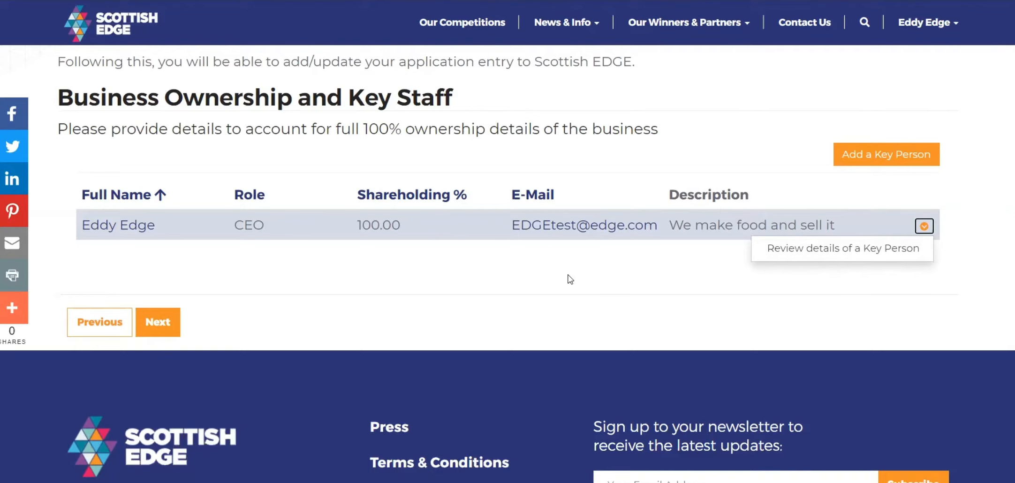
scroll(578, 276, "up", 5)
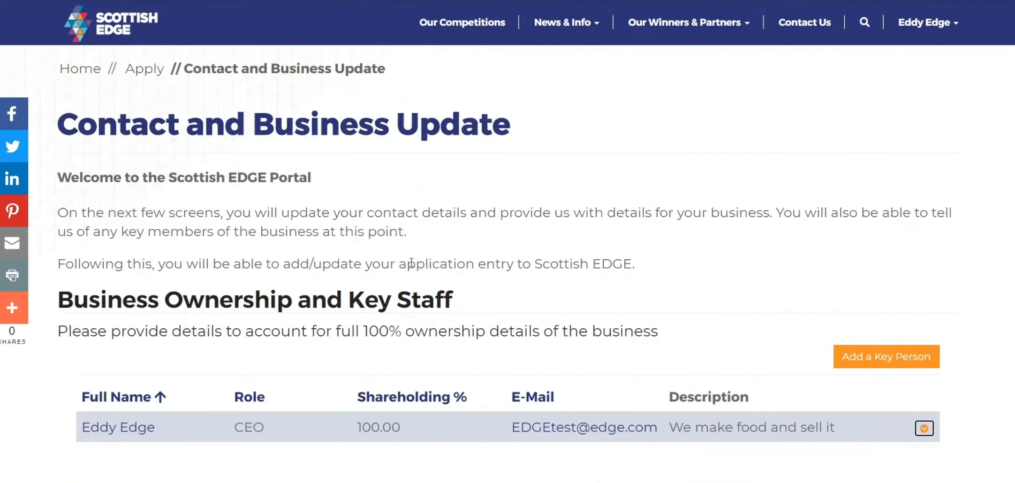
scroll(429, 254, "down", 3)
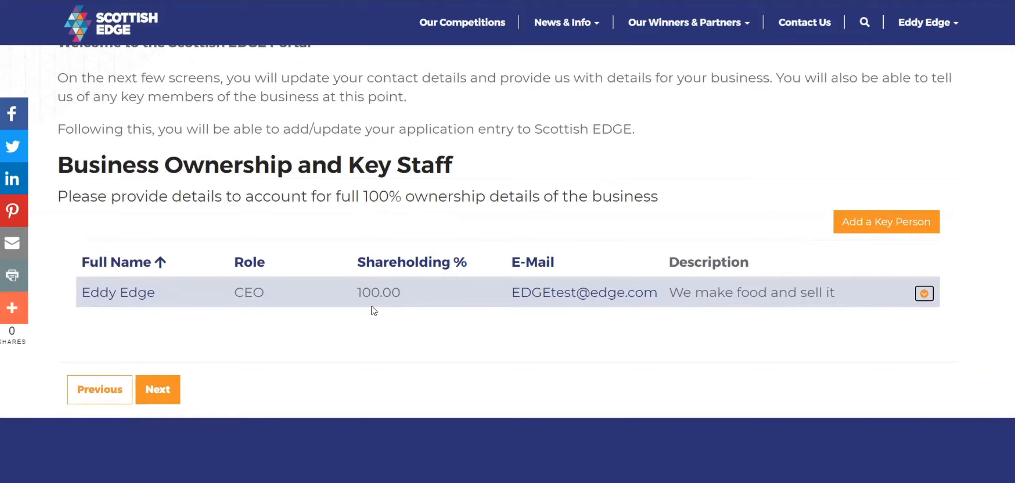
- Continue past ownership, review Business Gateway and Royal Bank of Scotland, and submit that step
left_click(160, 395)
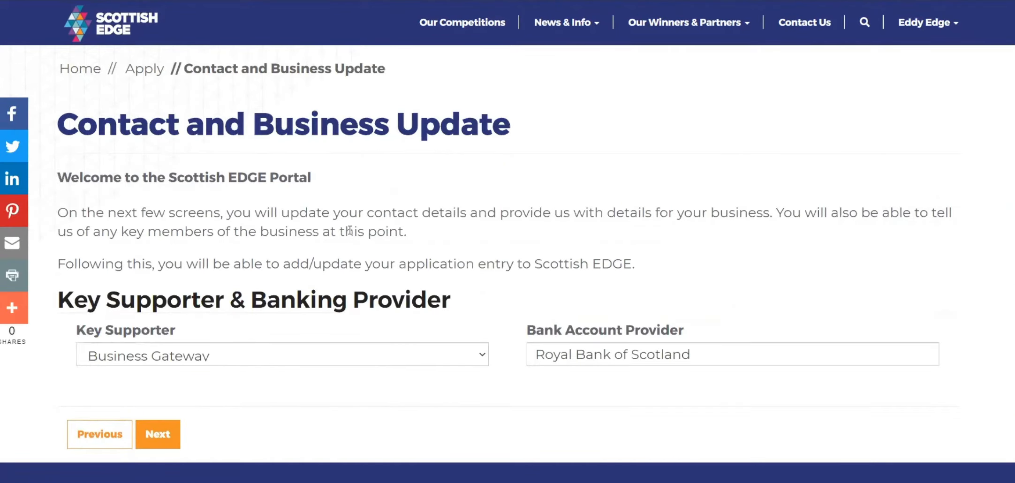
scroll(350, 230, "down", 3)
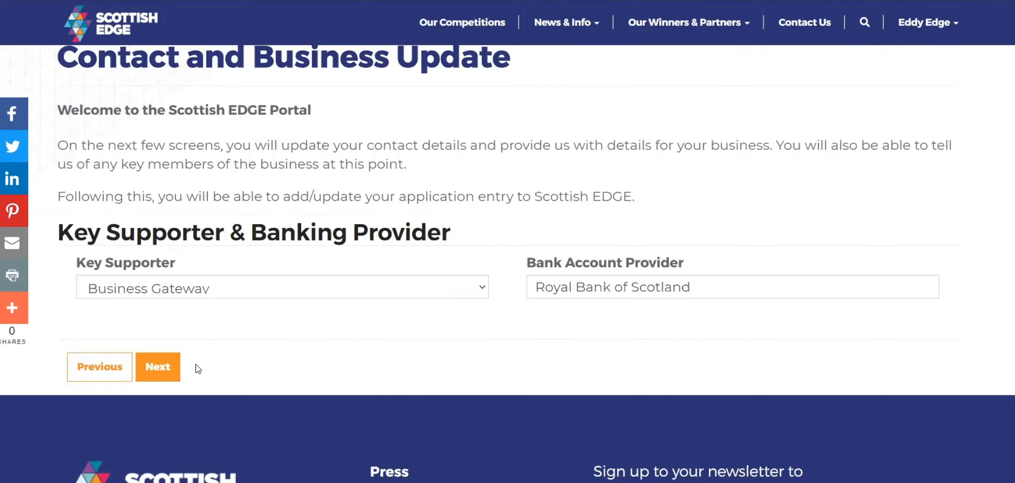
left_click(164, 365)
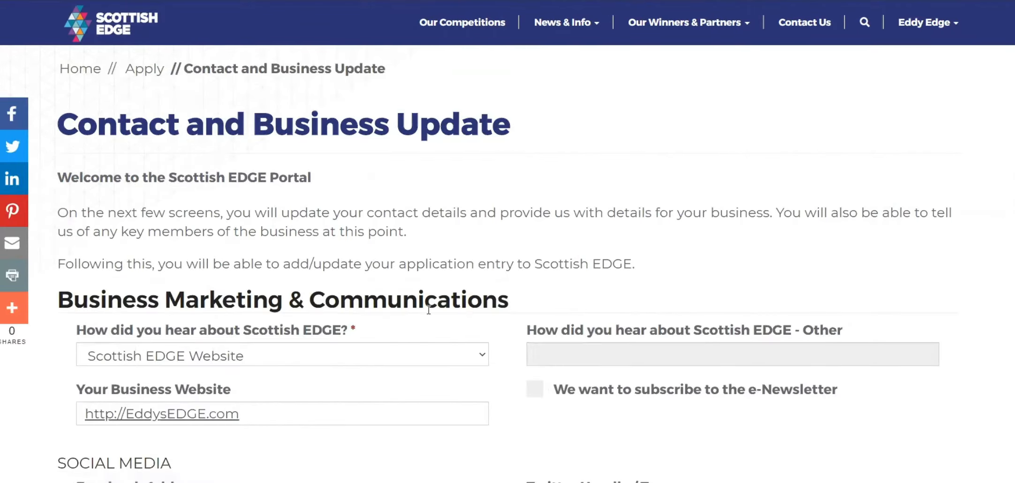
scroll(425, 317, "down", 1)
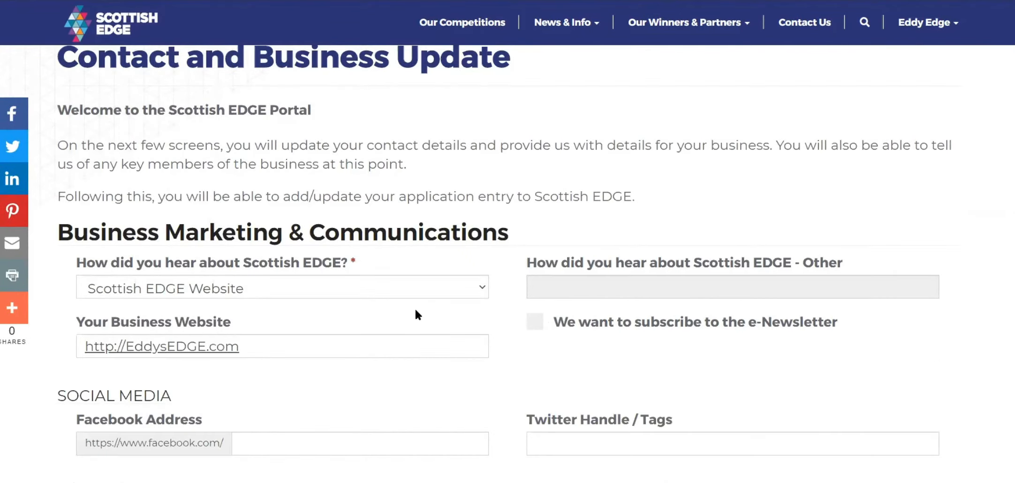
scroll(412, 313, "down", 1)
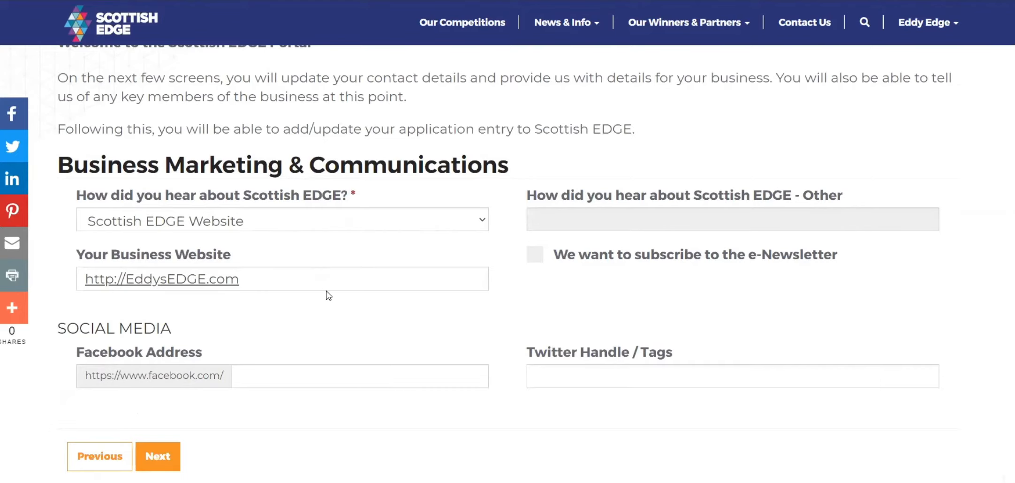
scroll(373, 296, "down", 1)
scroll(373, 295, "down", 3)
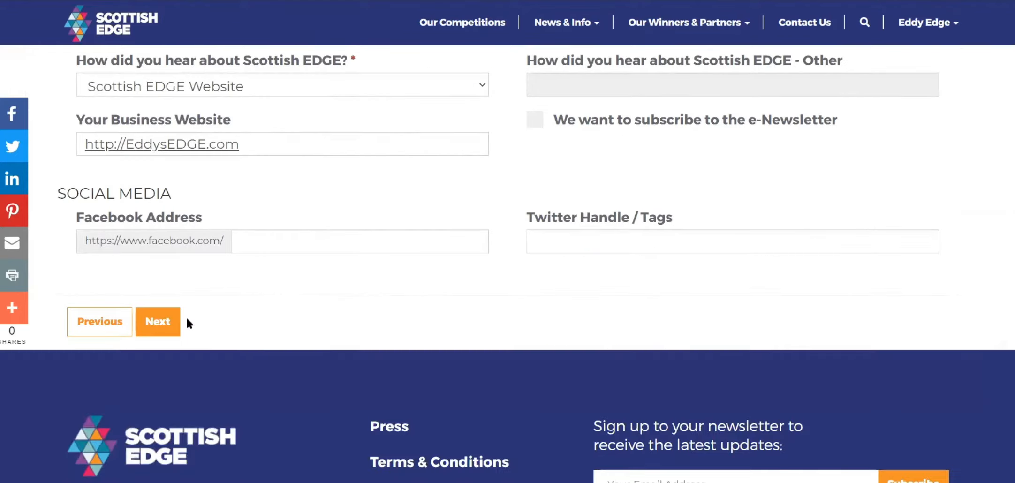
- Submit the marketing details and scroll the Application page to the Round 16 Food & Drink entry
left_click(158, 324)
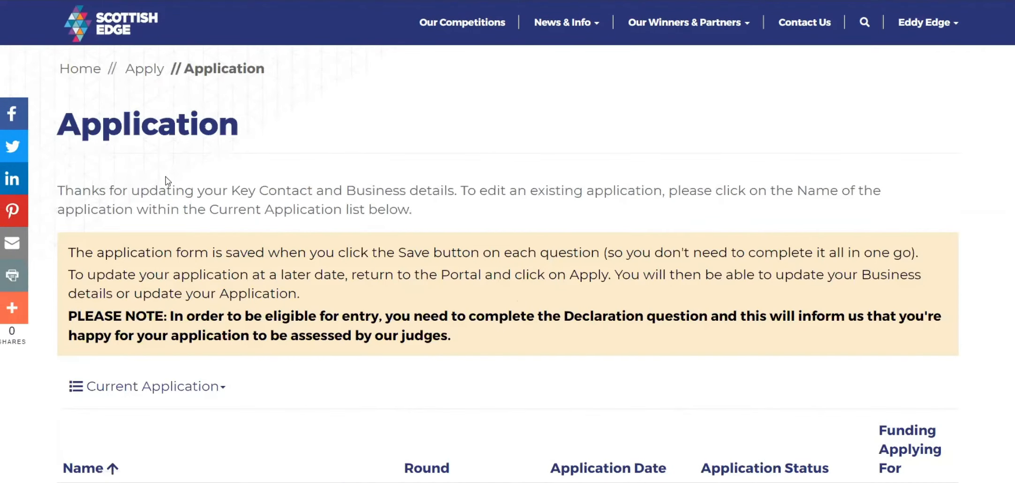
scroll(294, 204, "down", 3)
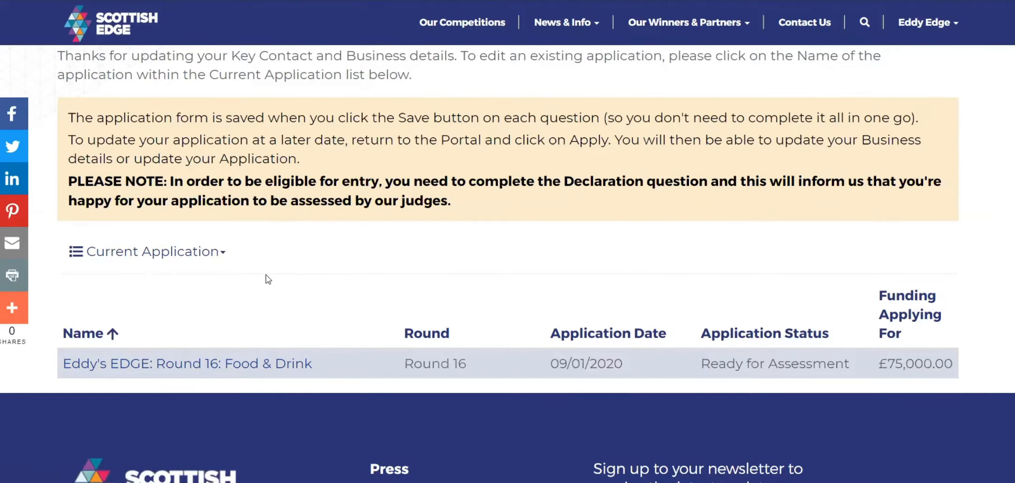
scroll(301, 289, "up", 3)
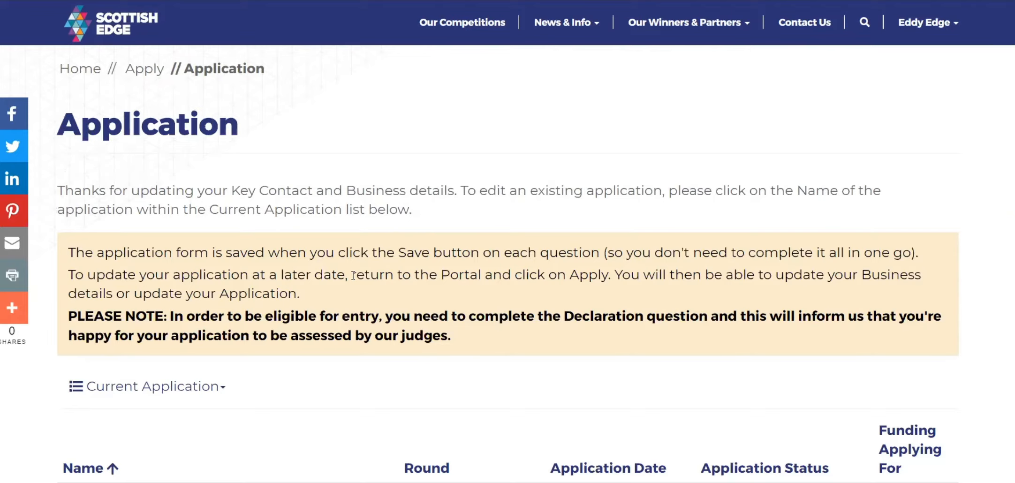
scroll(446, 247, "down", 3)
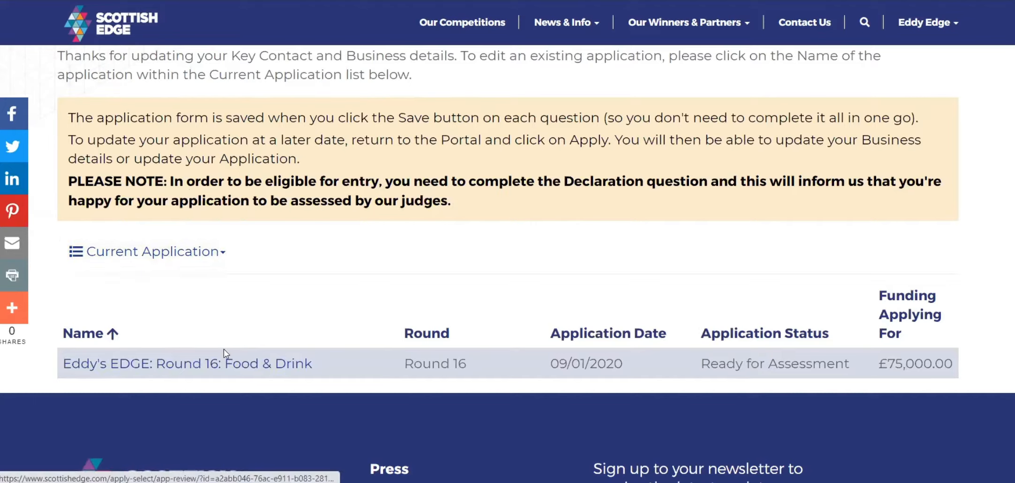
- Open the Round 16 application and bring up Q01 - Funding from its question list
left_click(183, 367)
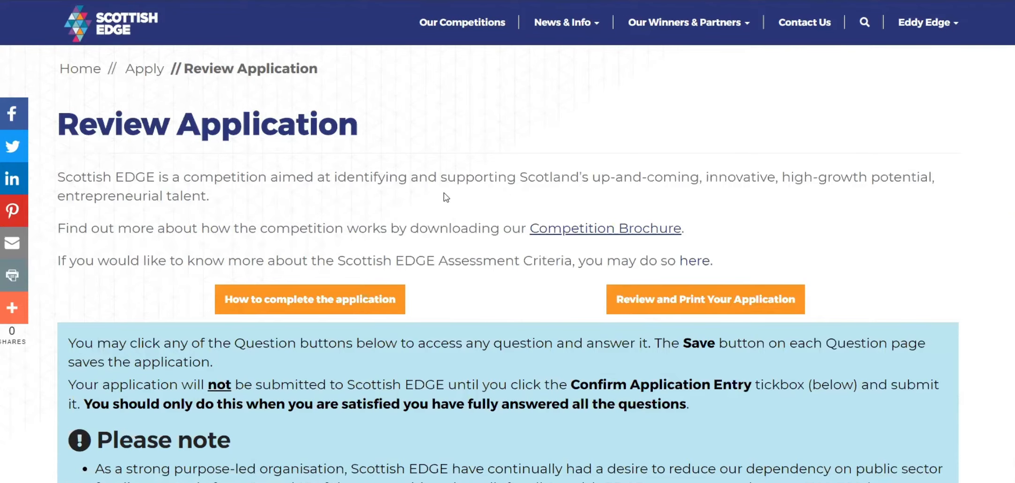
scroll(448, 193, "down", 1)
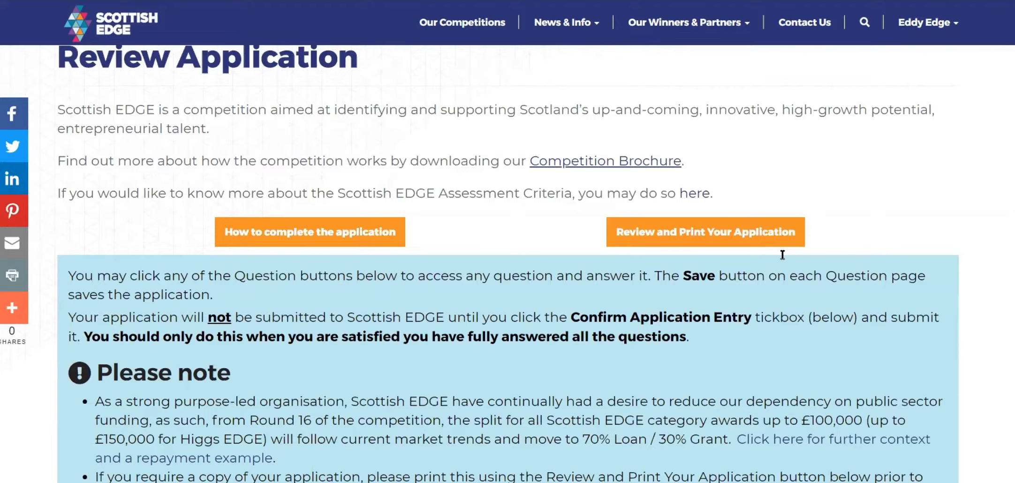
scroll(783, 256, "down", 1)
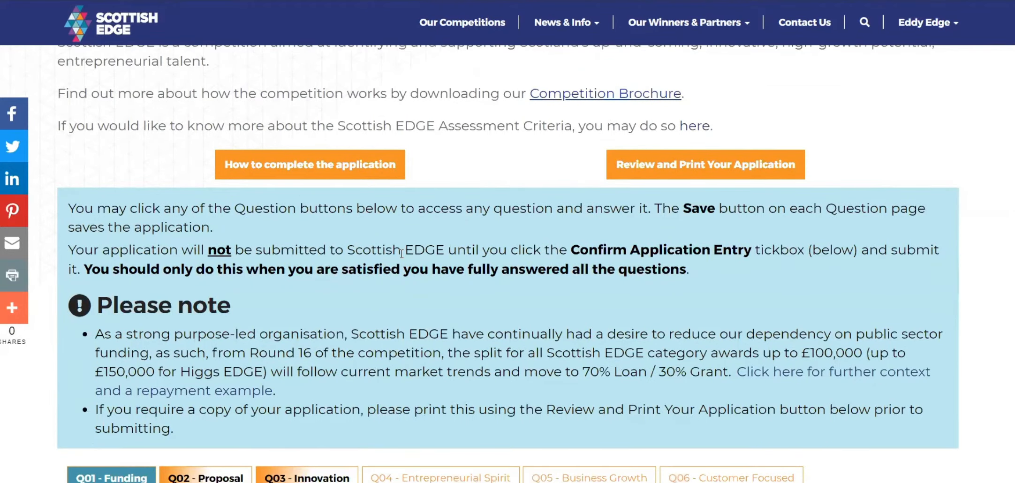
scroll(440, 237, "down", 3)
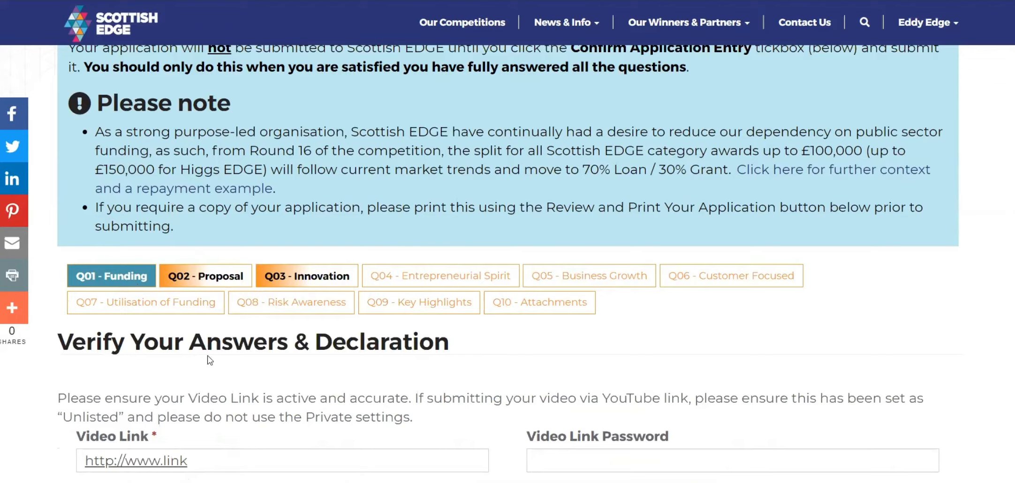
left_click(101, 280)
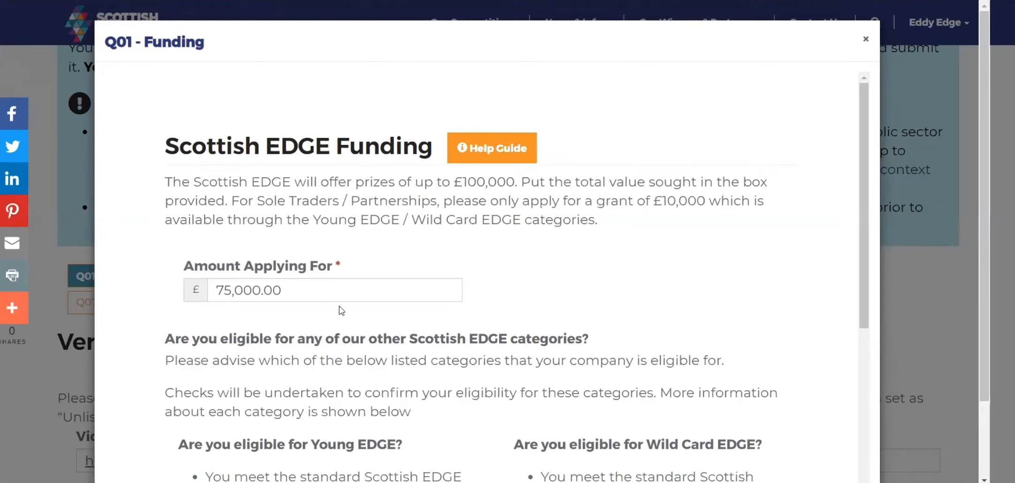
- Scroll through the £75,000.00 Q01 Funding answers and save them as completed
scroll(421, 339, "down", 3)
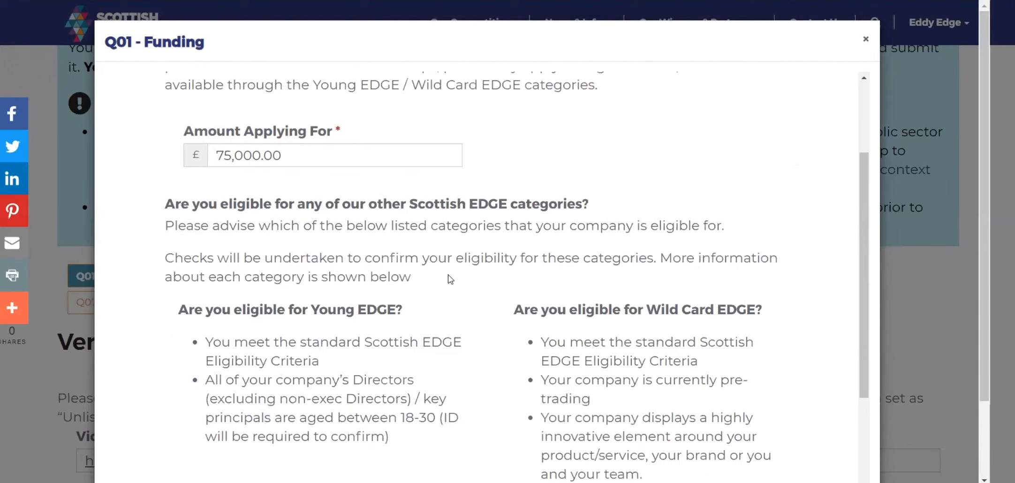
scroll(389, 283, "down", 3)
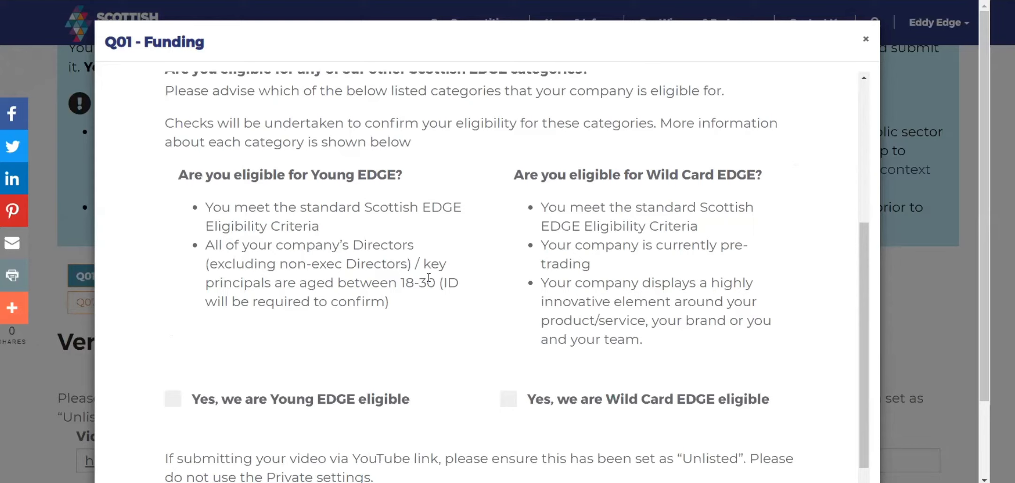
scroll(467, 319, "down", 3)
scroll(368, 294, "down", 2)
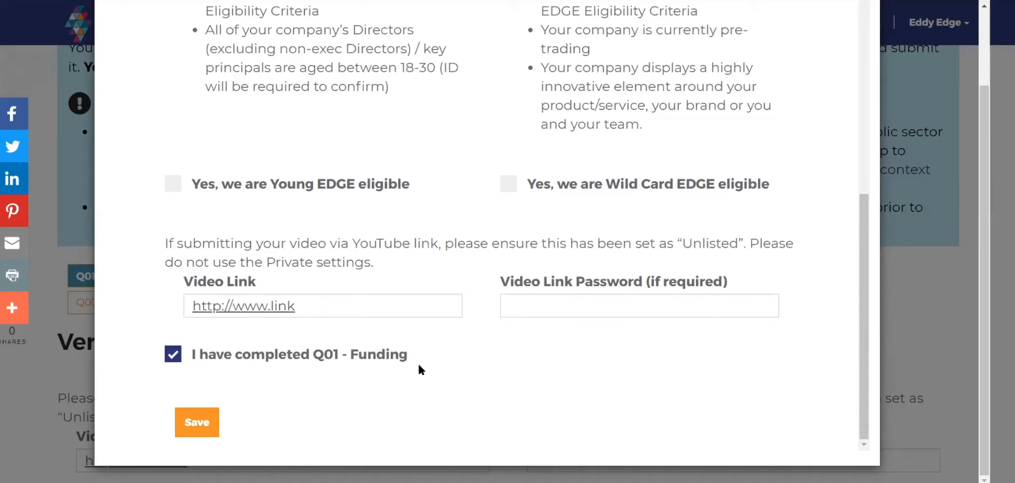
left_click(205, 425)
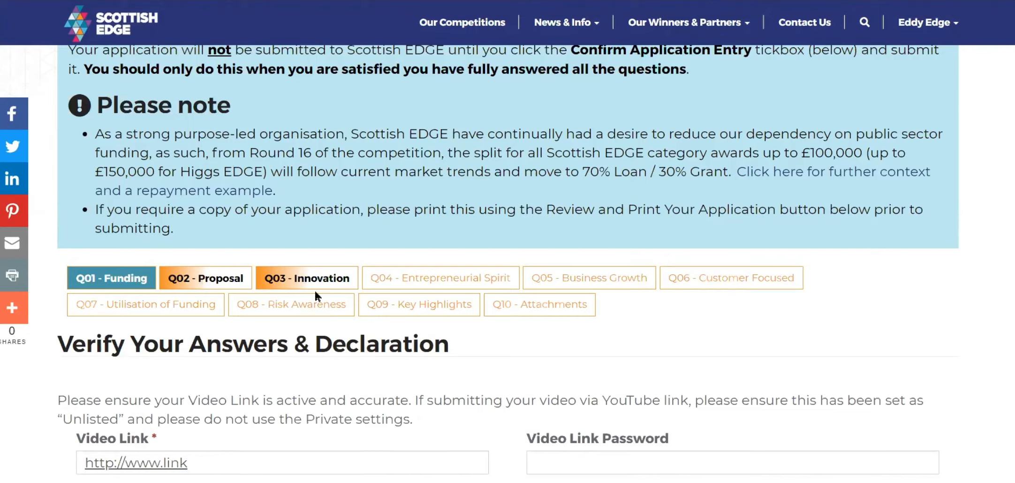
- Open the Q02 - Proposal question from the application page
left_click(188, 287)
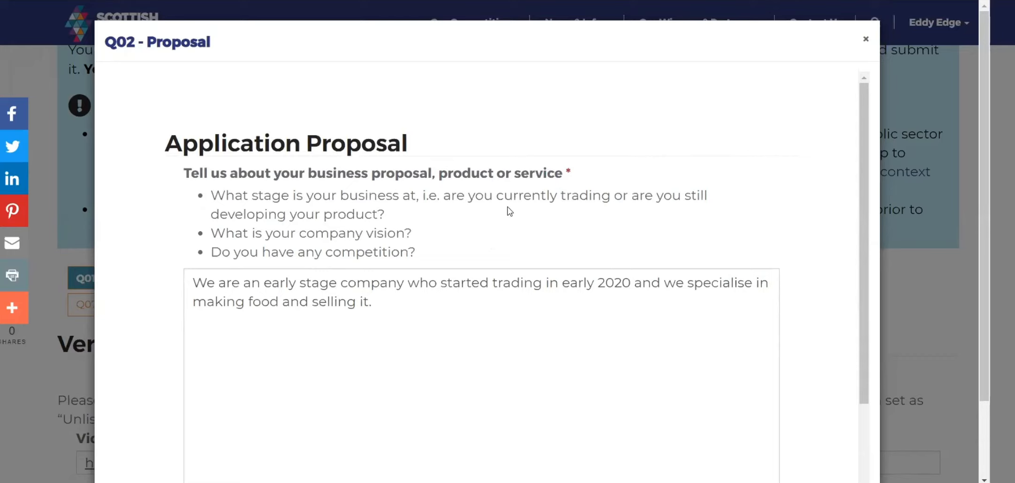
- Read through the 21-word Q02 Proposal business description and save it
scroll(254, 289, "down", 1)
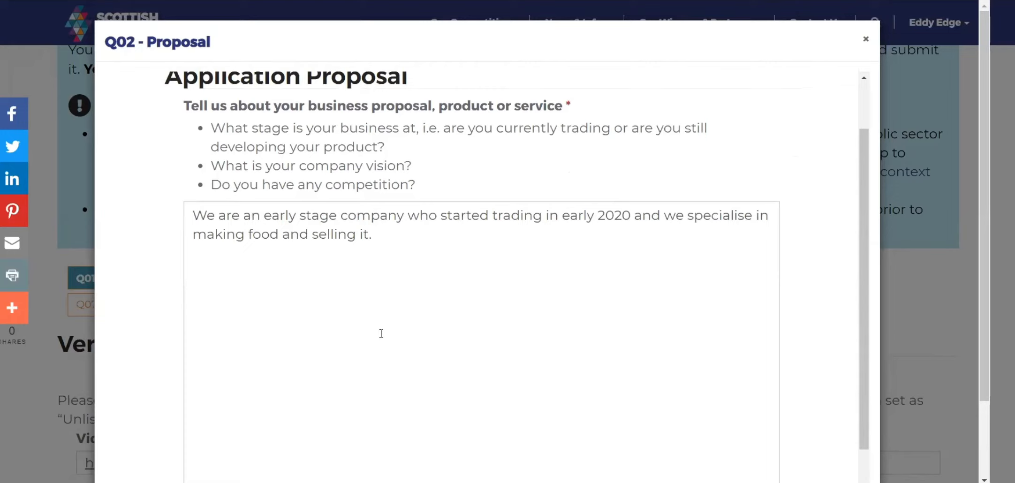
scroll(381, 334, "down", 2)
scroll(376, 290, "up", 1)
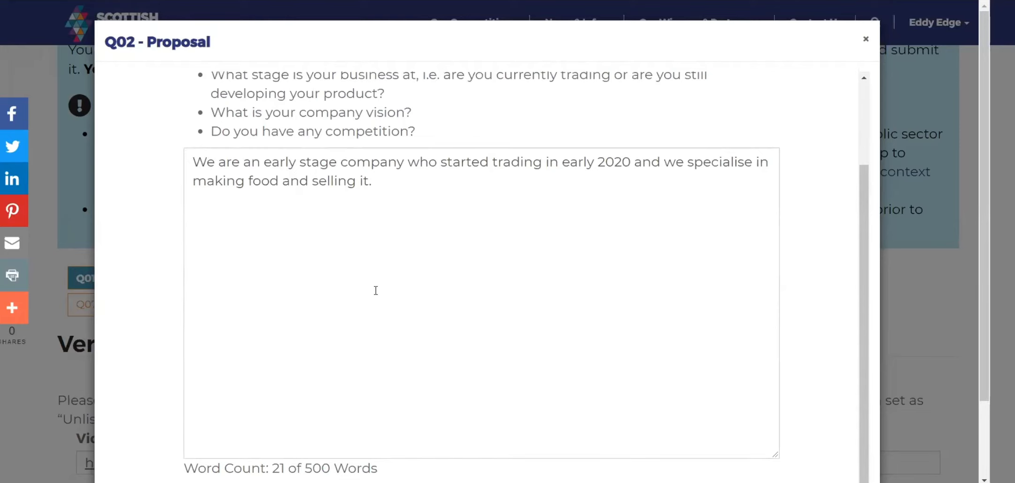
scroll(376, 291, "up", 1)
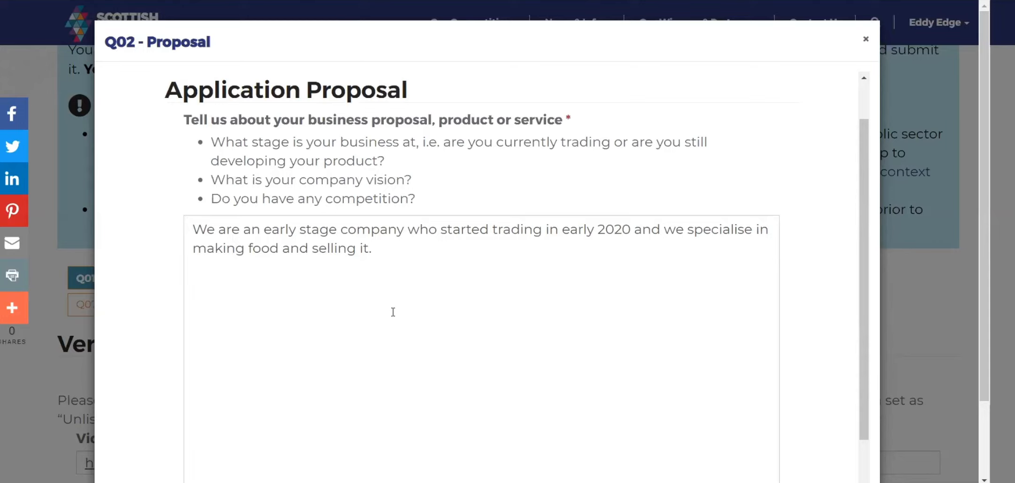
scroll(340, 300, "down", 3)
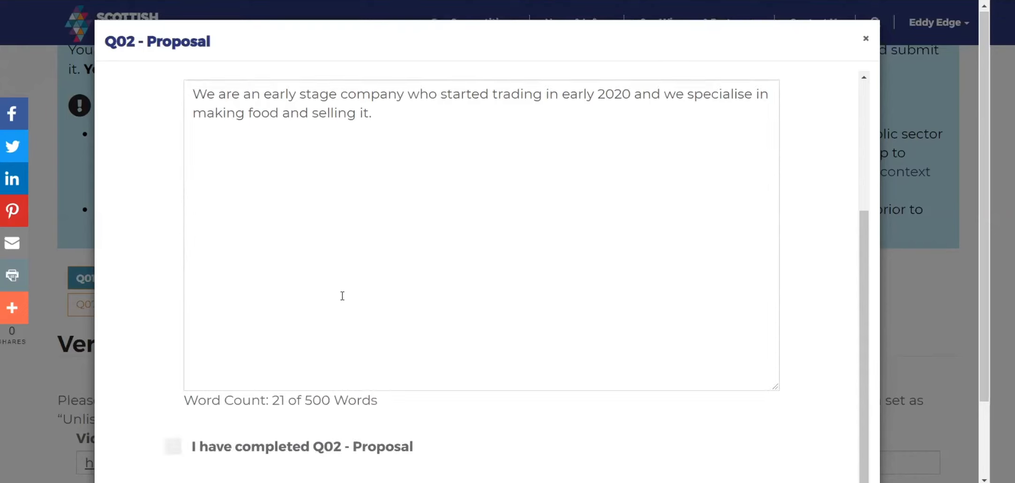
scroll(306, 369, "down", 2)
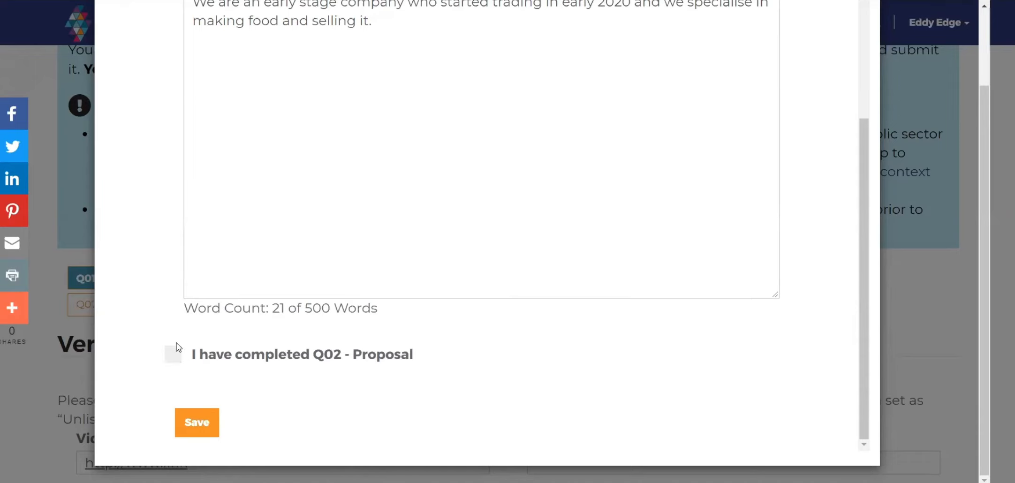
left_click(205, 425)
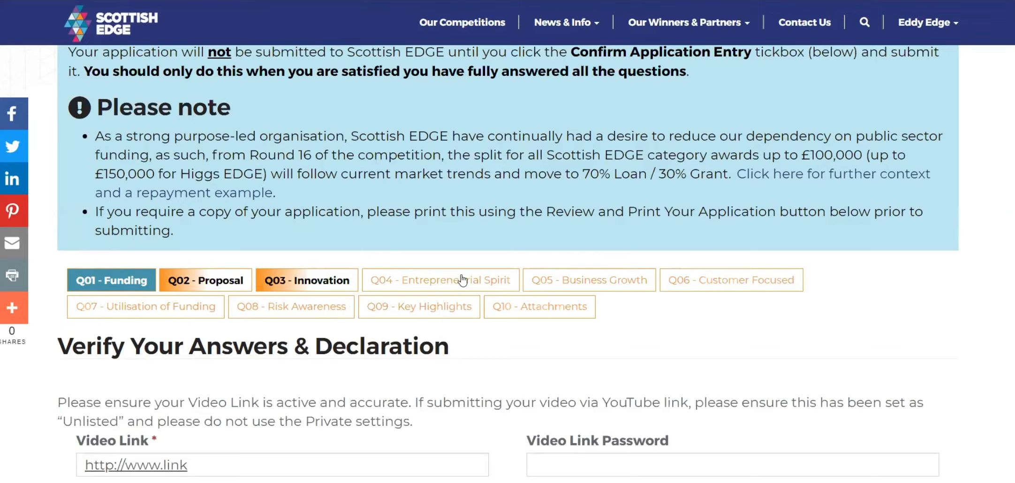
left_click(582, 284)
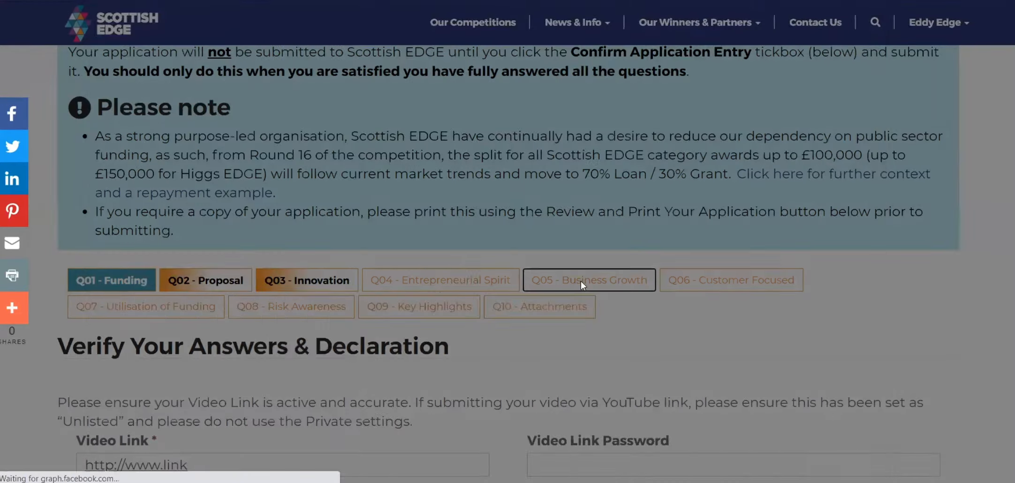
scroll(452, 240, "down", 4)
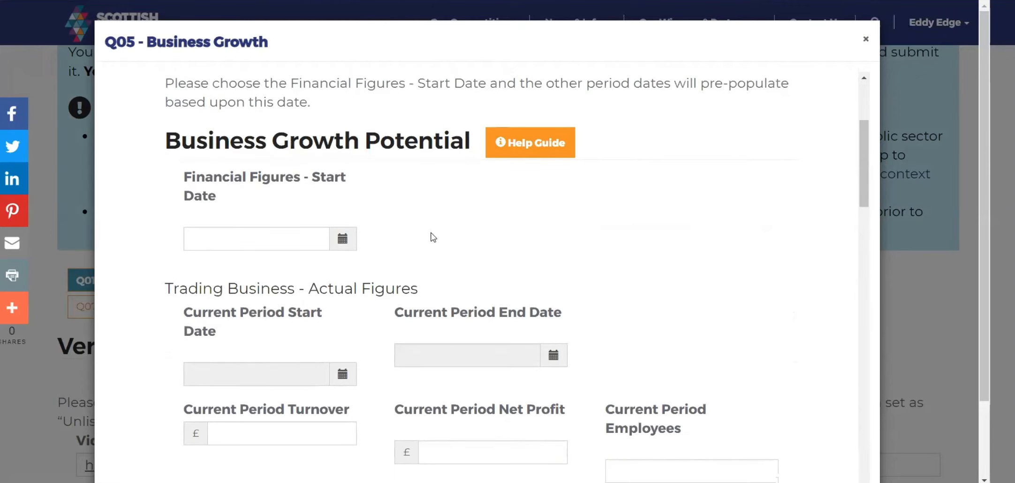
scroll(430, 249, "down", 1)
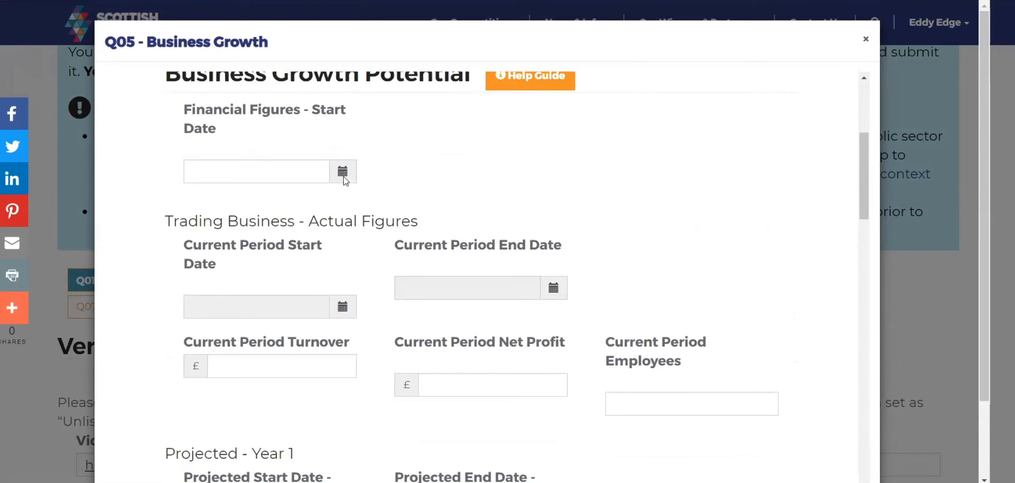
scroll(293, 271, "down", 2)
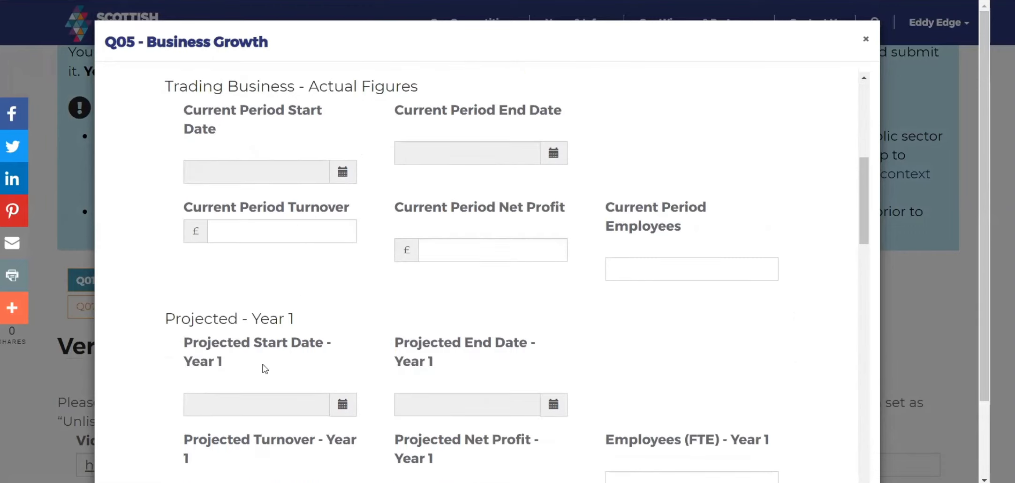
scroll(260, 345, "down", 1)
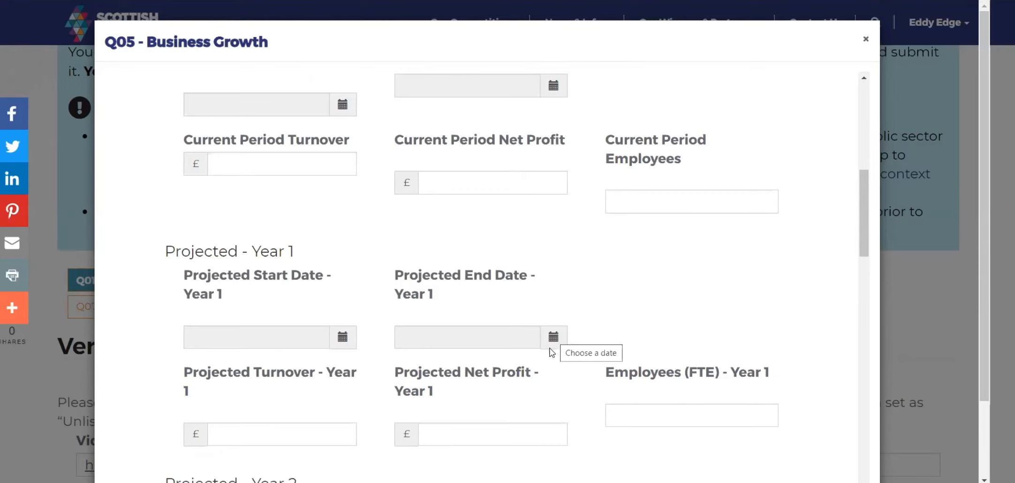
scroll(515, 291, "down", 10)
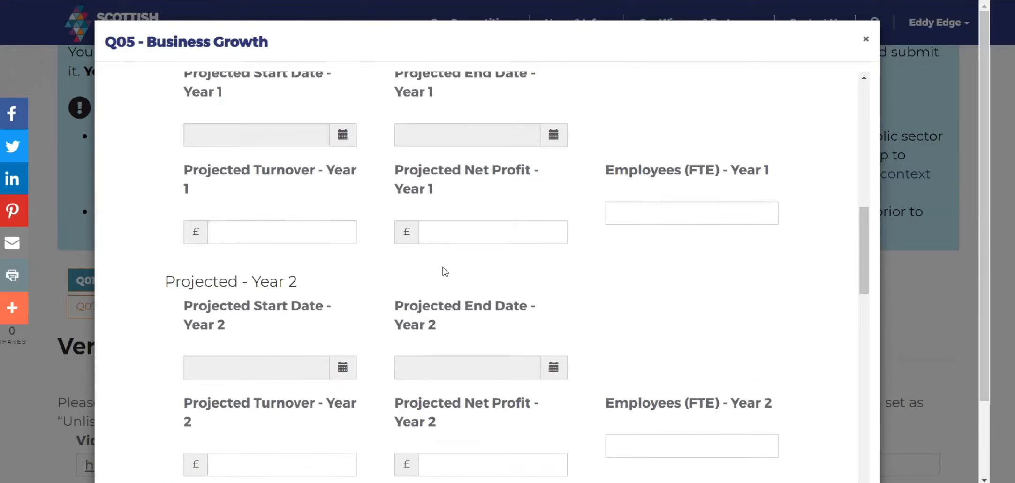
scroll(304, 240, "down", 8)
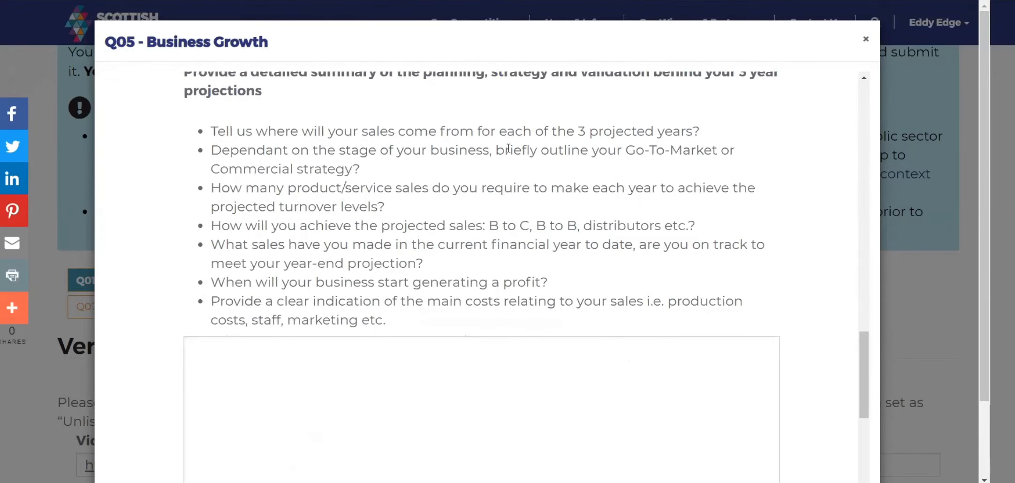
scroll(485, 199, "down", 3)
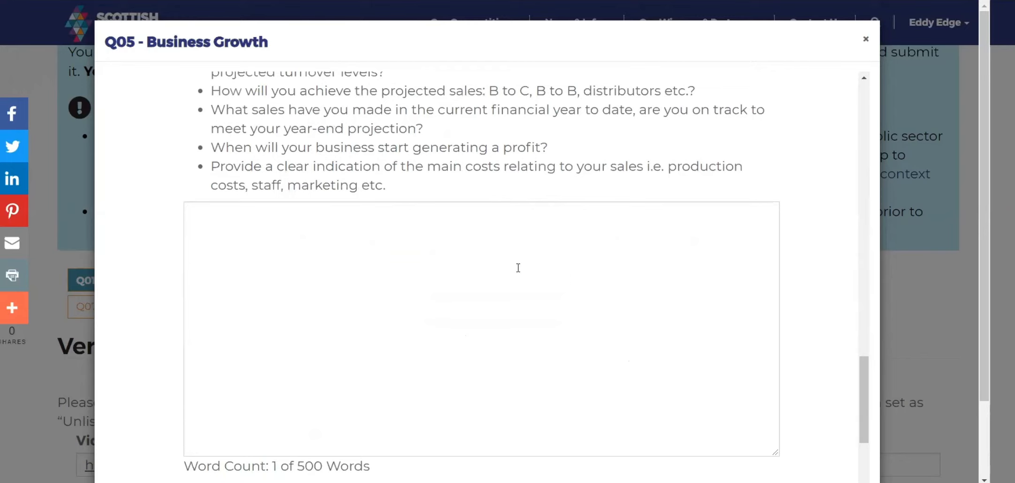
scroll(486, 237, "down", 2)
scroll(487, 236, "down", 5)
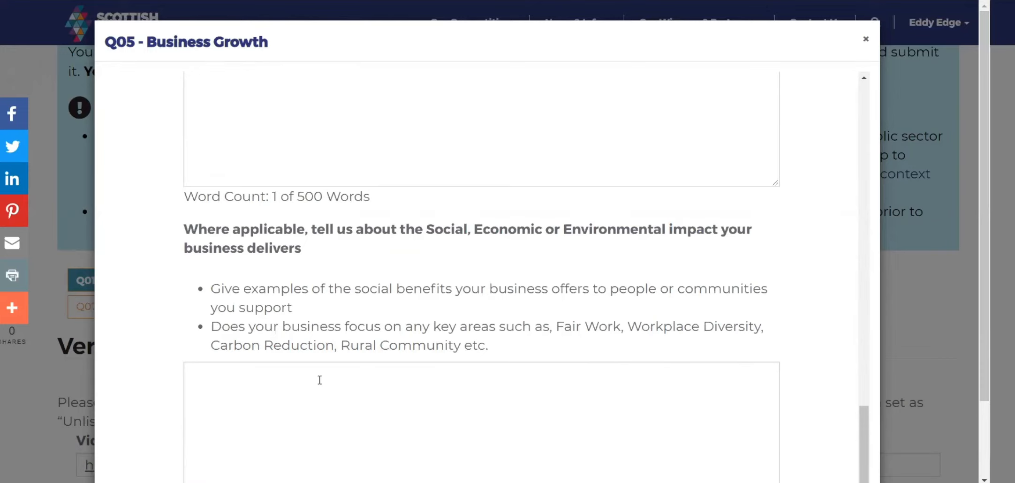
scroll(327, 374, "down", 3)
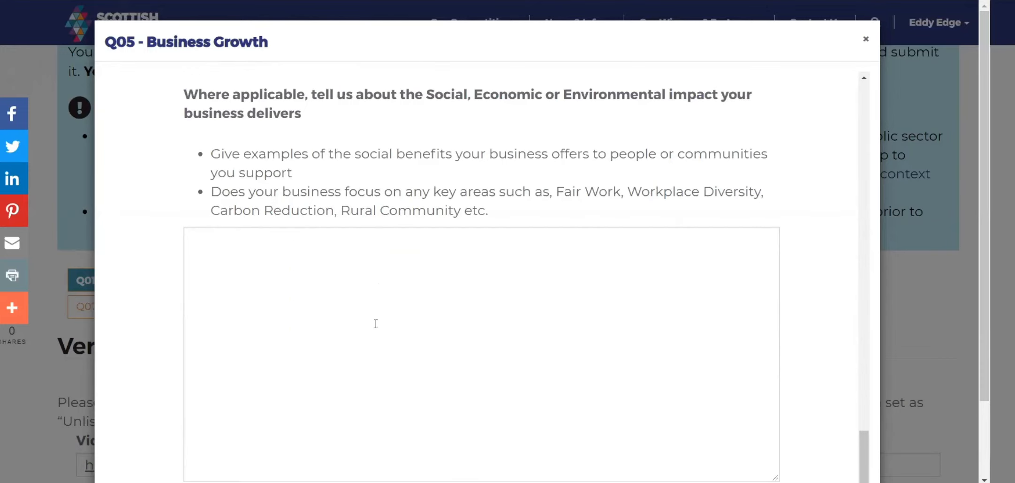
scroll(437, 336, "down", 2)
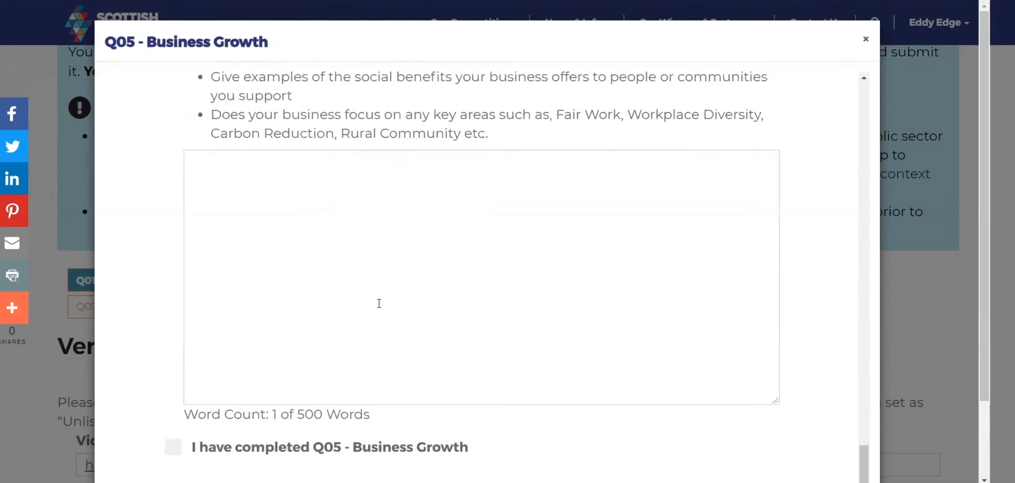
scroll(407, 278, "down", 2)
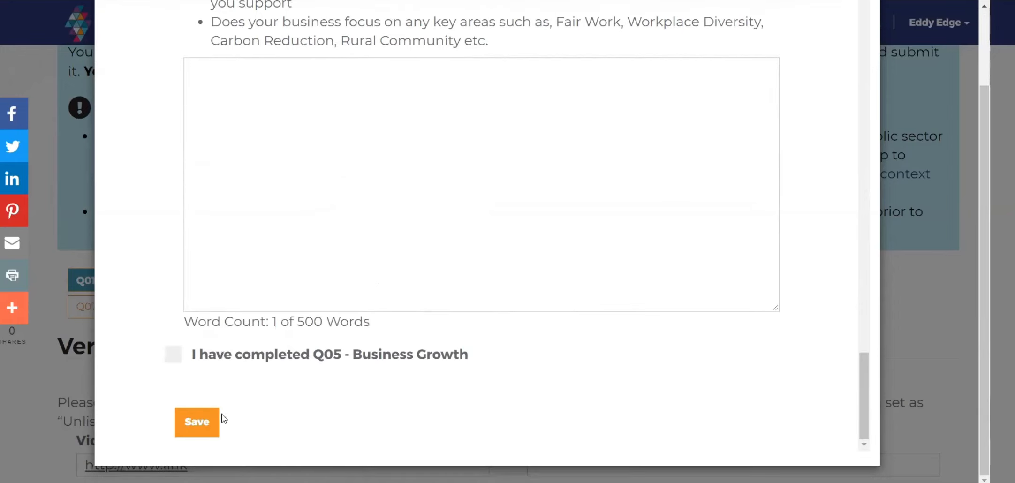
scroll(780, 70, "up", 10)
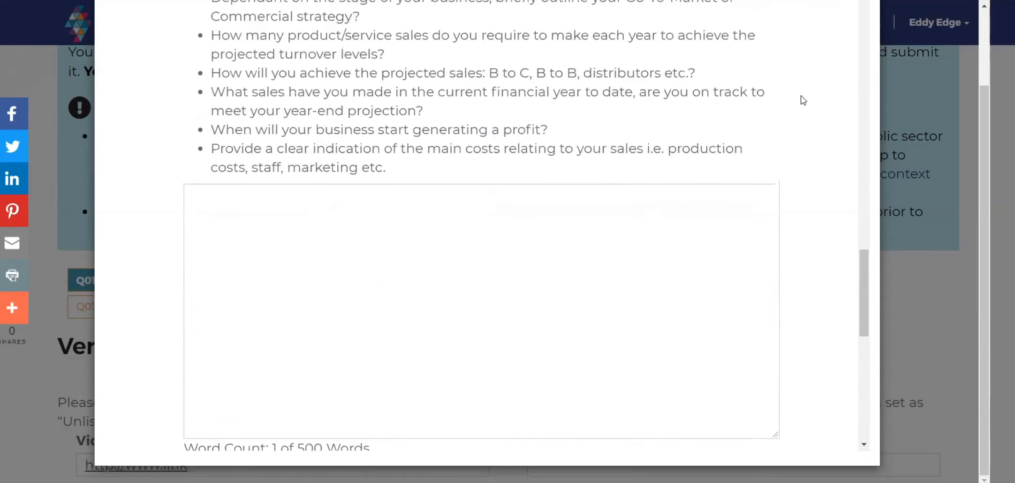
scroll(805, 98, "up", 15)
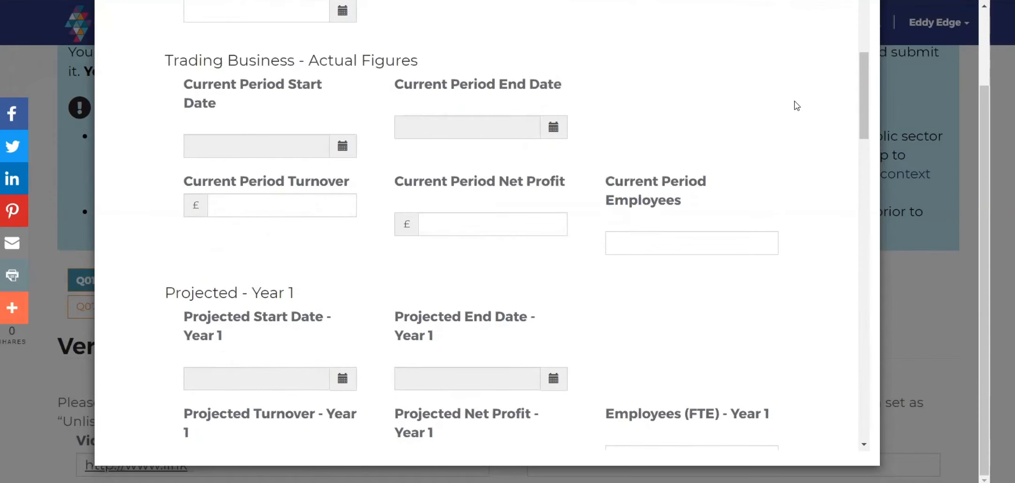
scroll(805, 98, "up", 2)
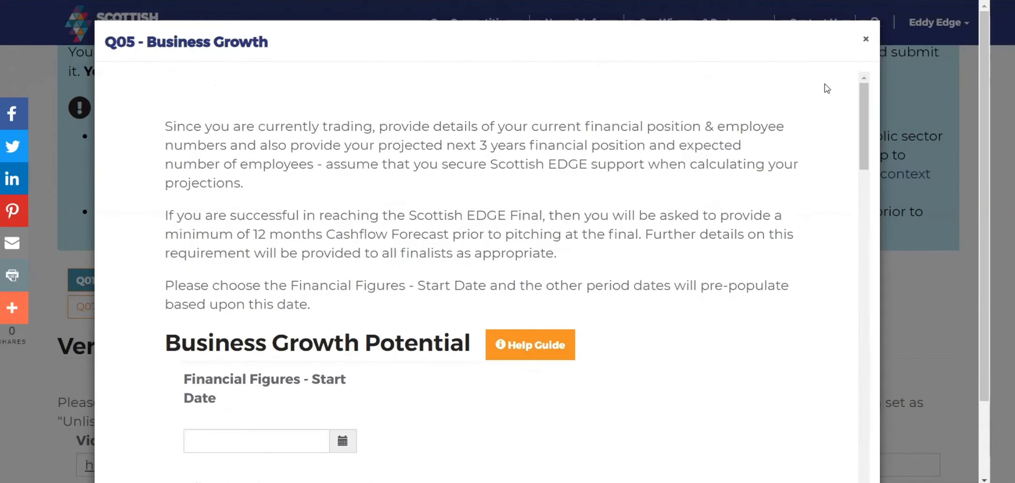
left_click(866, 40)
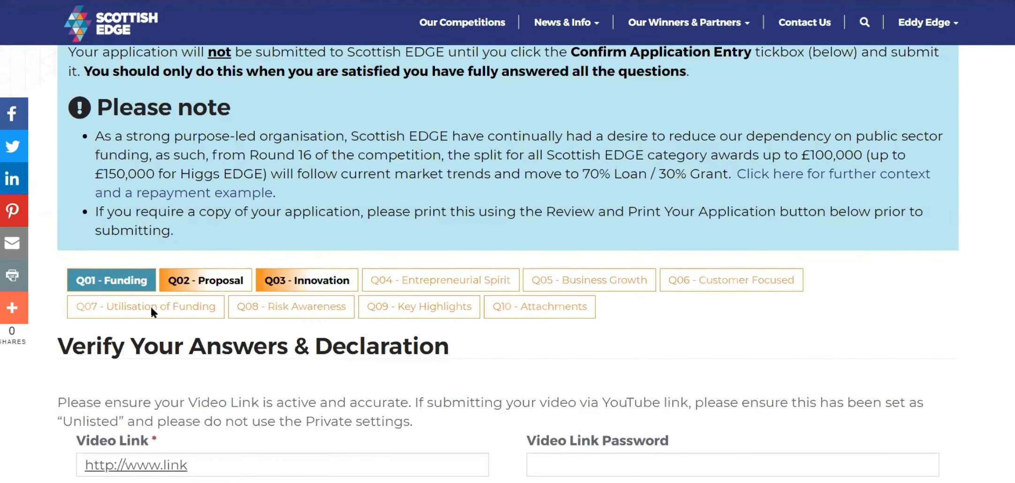
left_click(150, 306)
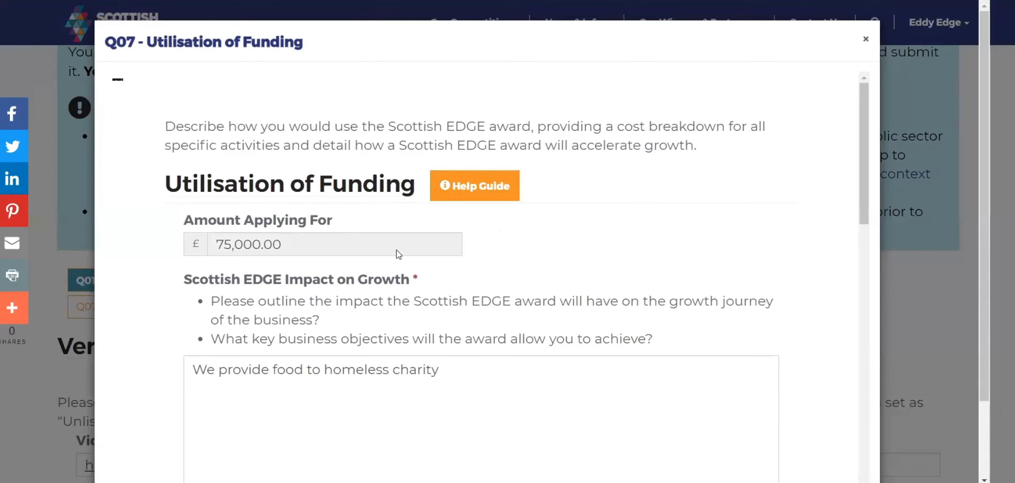
scroll(350, 282, "down", 5)
scroll(469, 319, "down", 6)
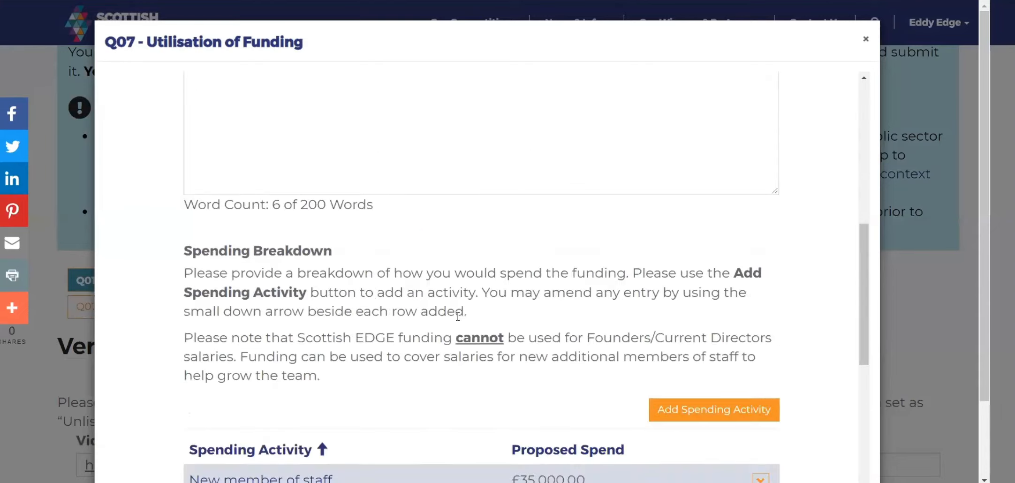
scroll(516, 352, "down", 2)
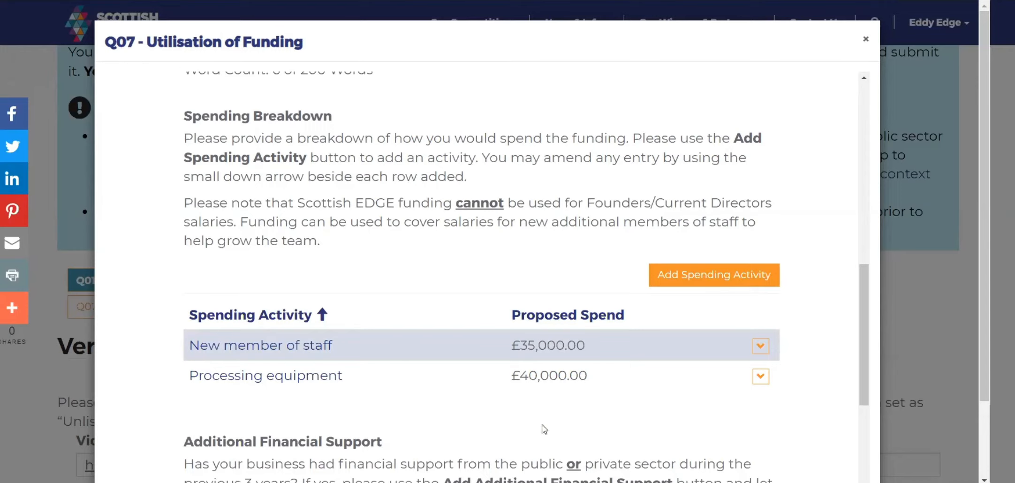
left_click(762, 348)
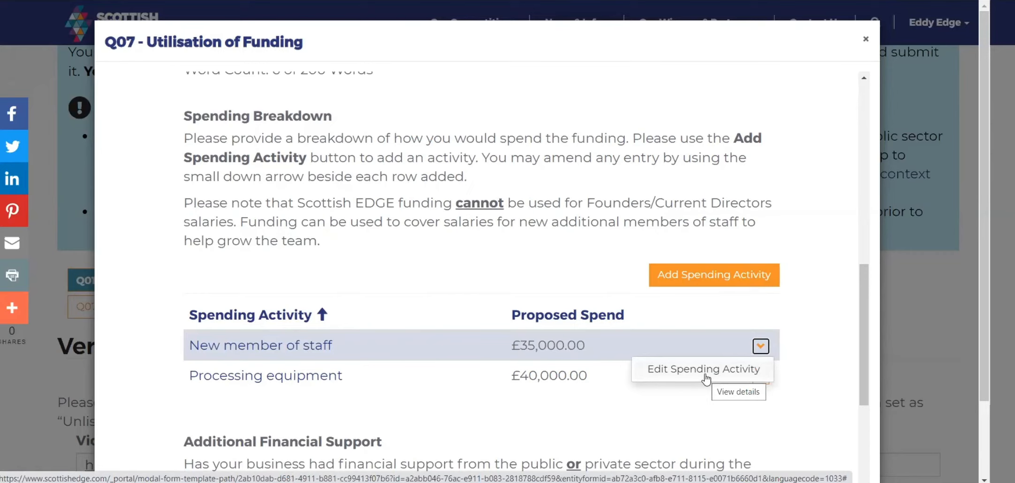
left_click(804, 394)
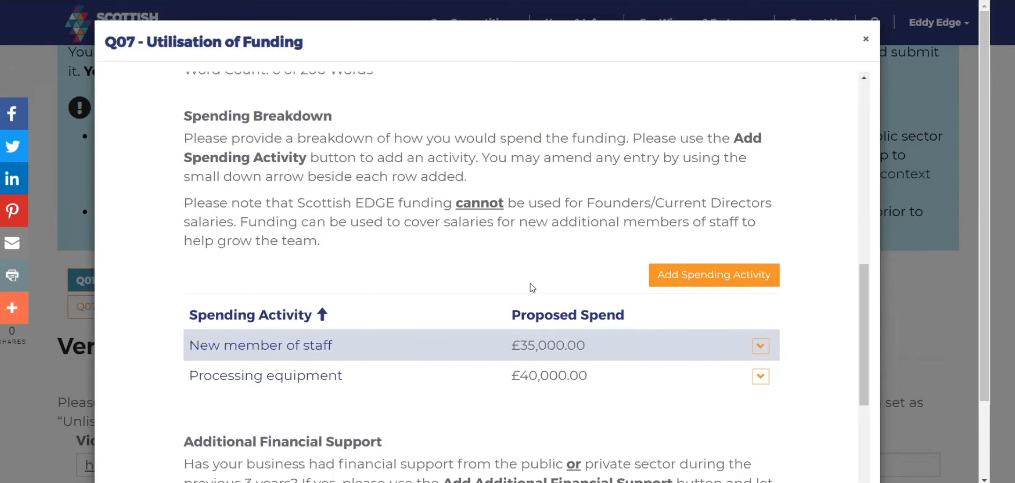
scroll(528, 268, "down", 4)
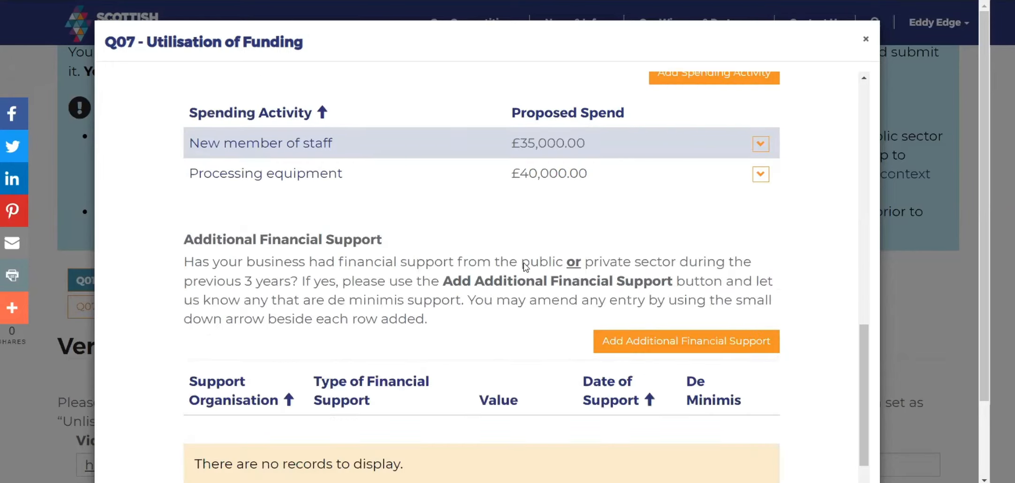
scroll(580, 206, "down", 1)
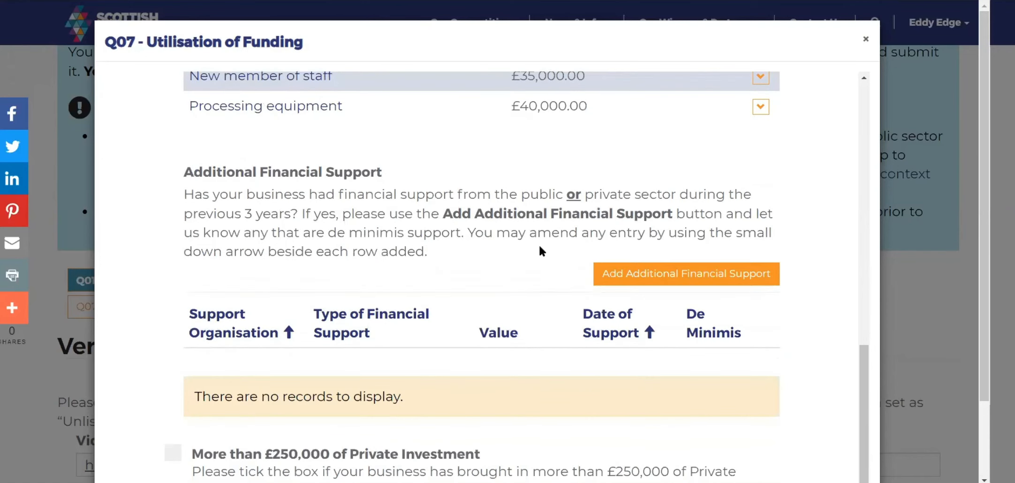
scroll(540, 247, "down", 3)
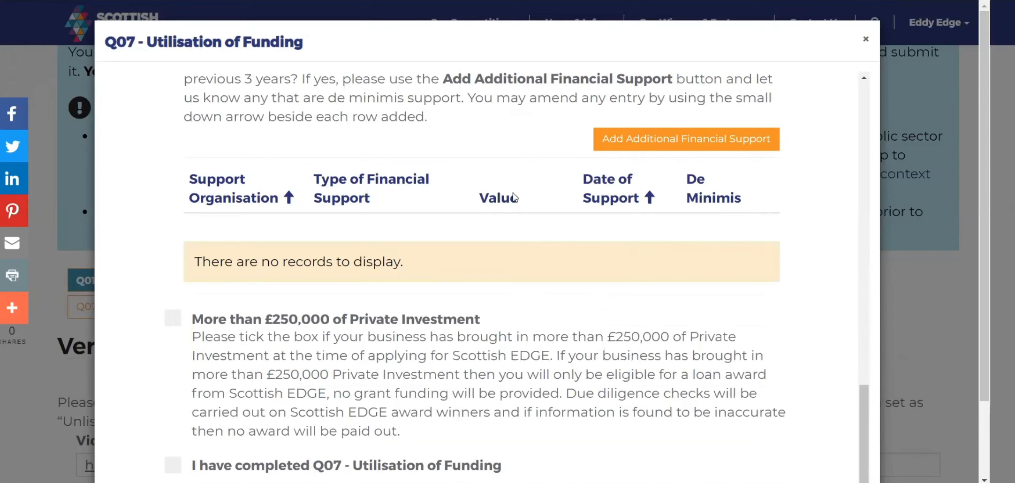
scroll(500, 305, "down", 1)
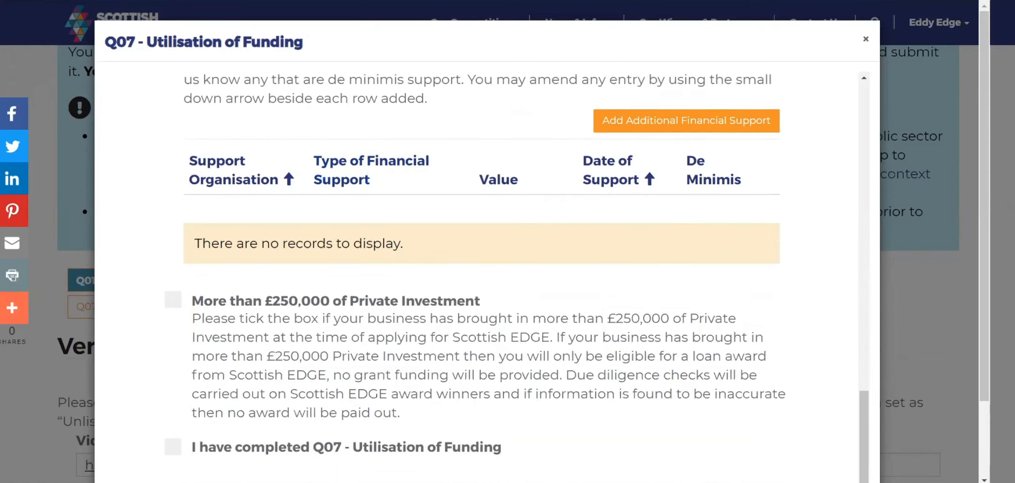
scroll(645, 450, "down", 2)
scroll(571, 381, "up", 10)
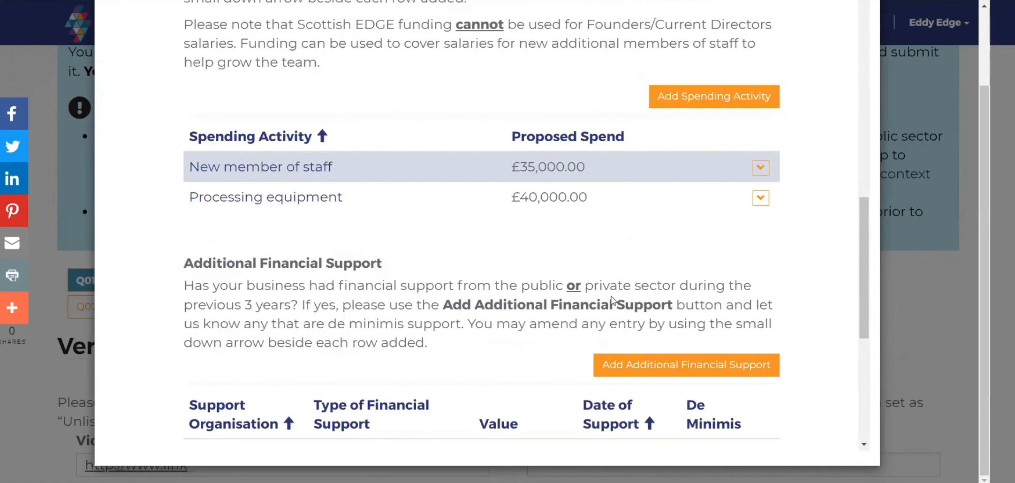
scroll(625, 236, "up", 5)
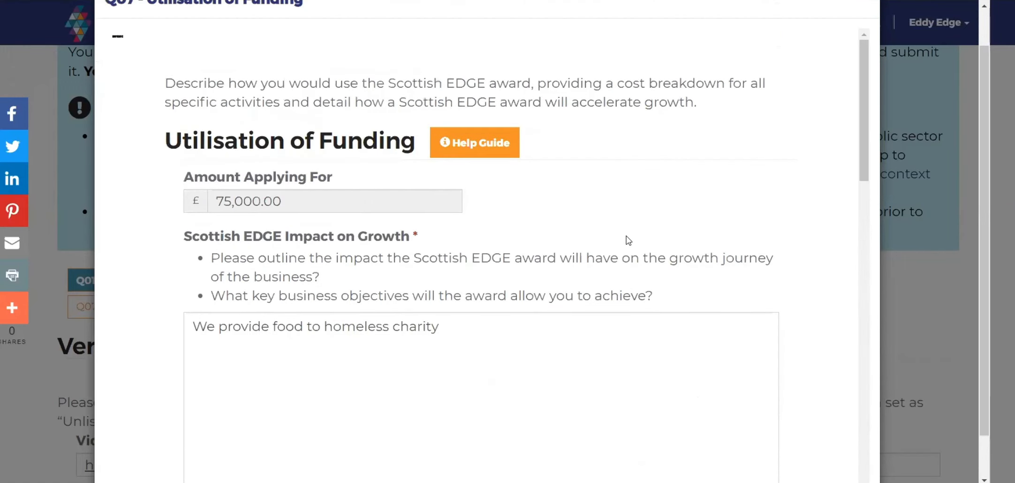
- Close Q07 Utilisation of Funding and open the Q08 Risk Awareness form
left_click(867, 38)
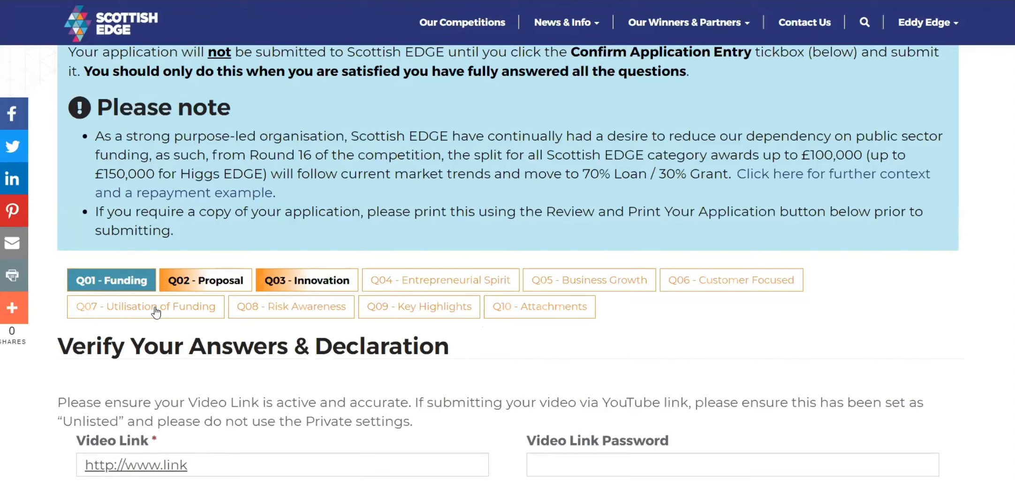
left_click(296, 310)
scroll(424, 225, "down", 5)
scroll(424, 225, "down", 4)
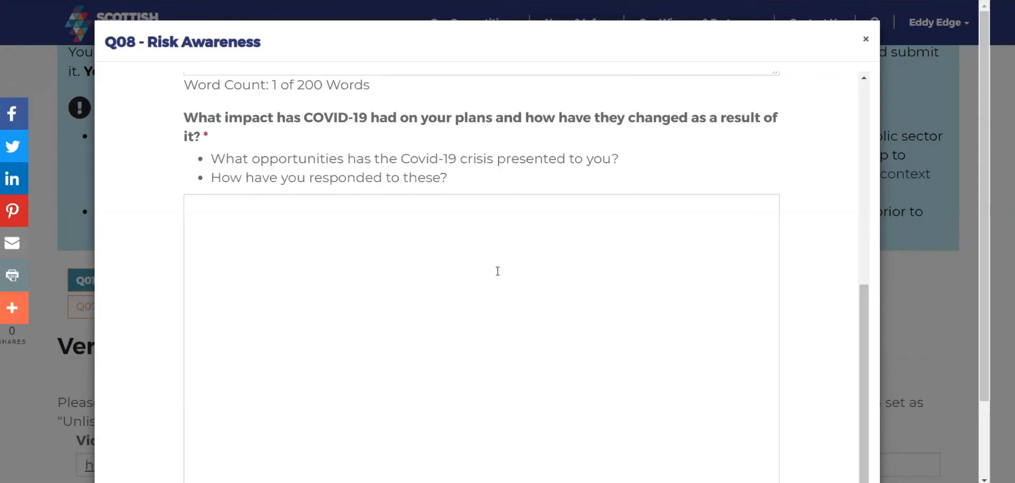
- Look over the empty Risk Awareness questions, then close the form
scroll(503, 275, "down", 2)
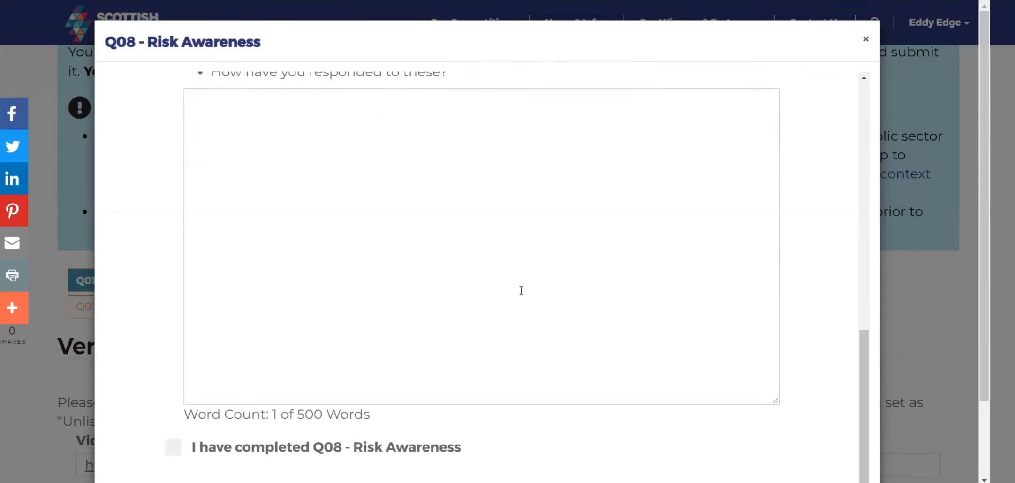
scroll(498, 296, "up", 4)
scroll(499, 297, "up", 6)
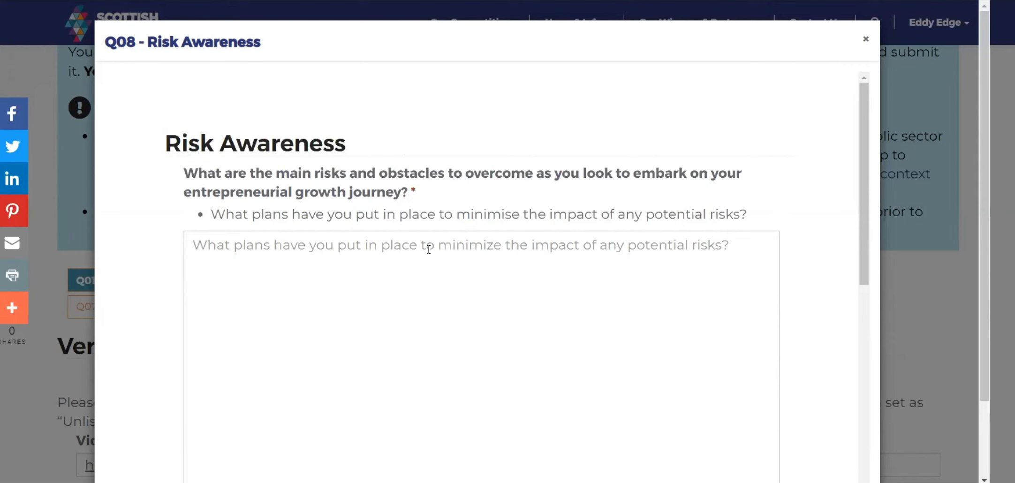
left_click(866, 41)
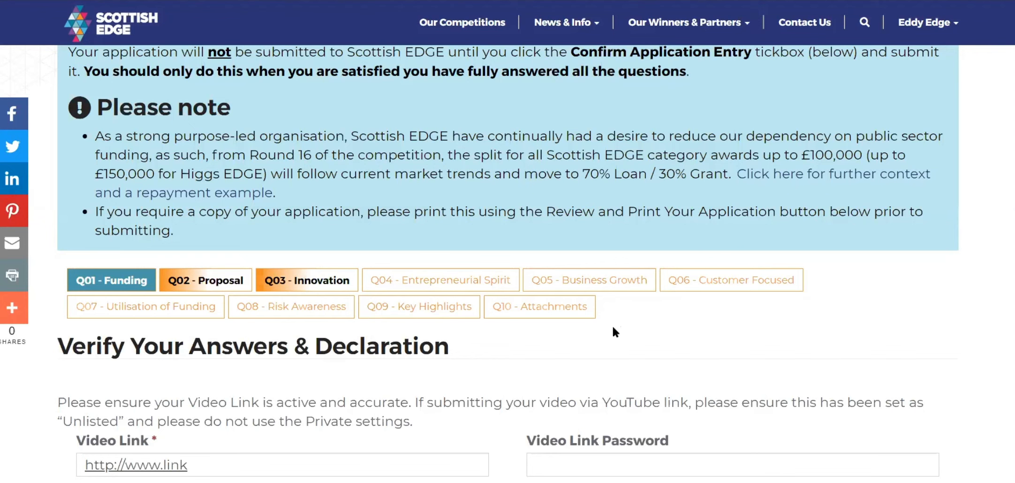
scroll(537, 324, "down", 2)
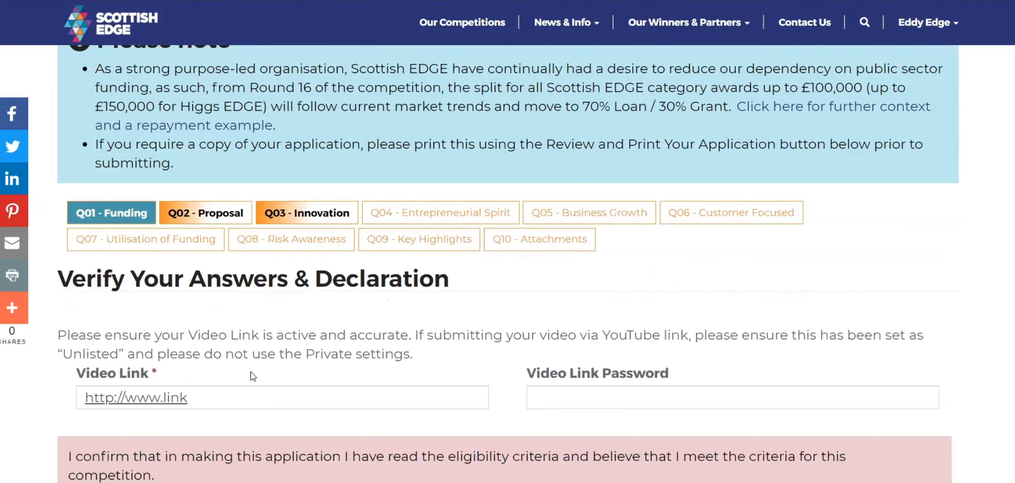
scroll(254, 375, "down", 5)
scroll(252, 367, "down", 1)
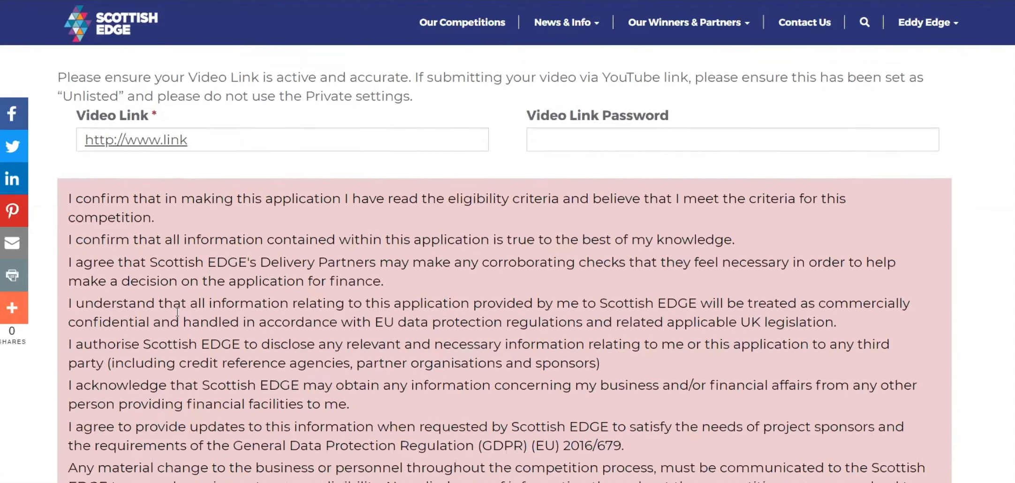
scroll(286, 301, "down", 1)
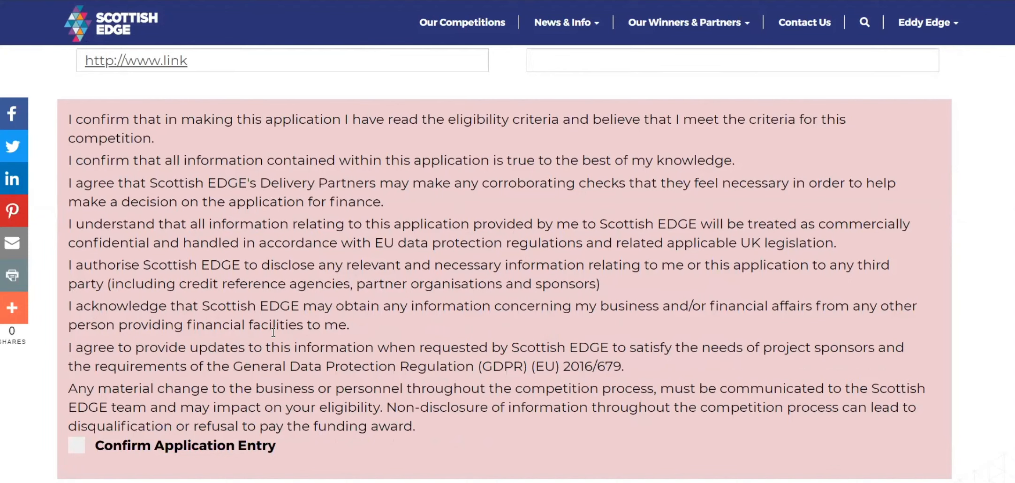
scroll(291, 337, "down", 2)
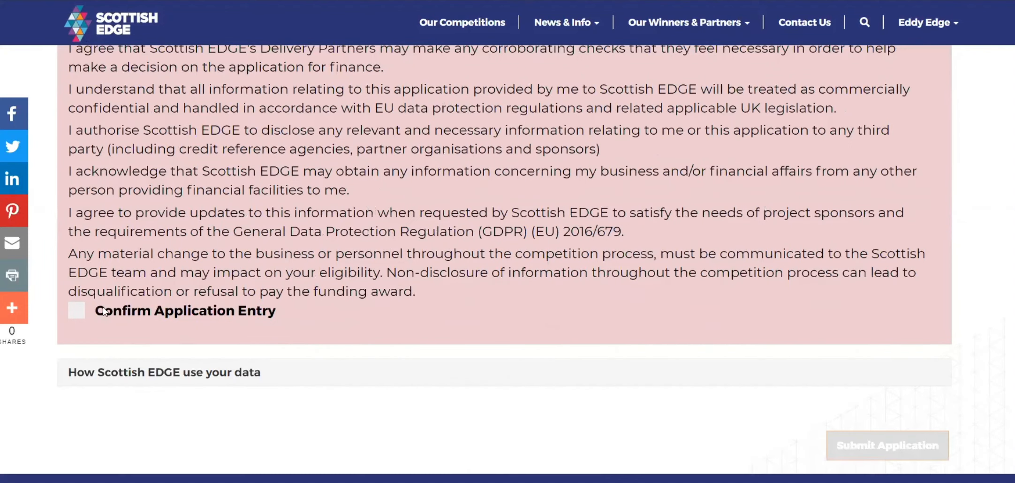
left_click(77, 311)
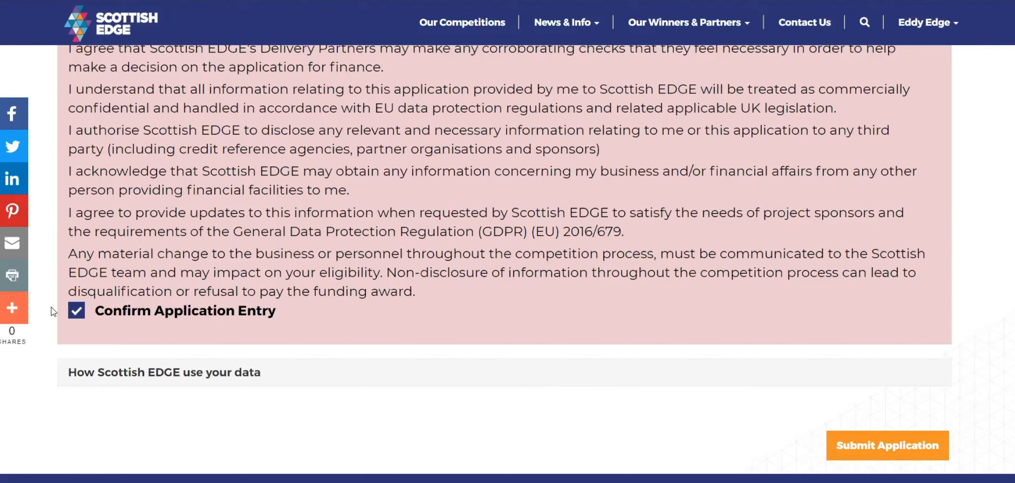
left_click(78, 318)
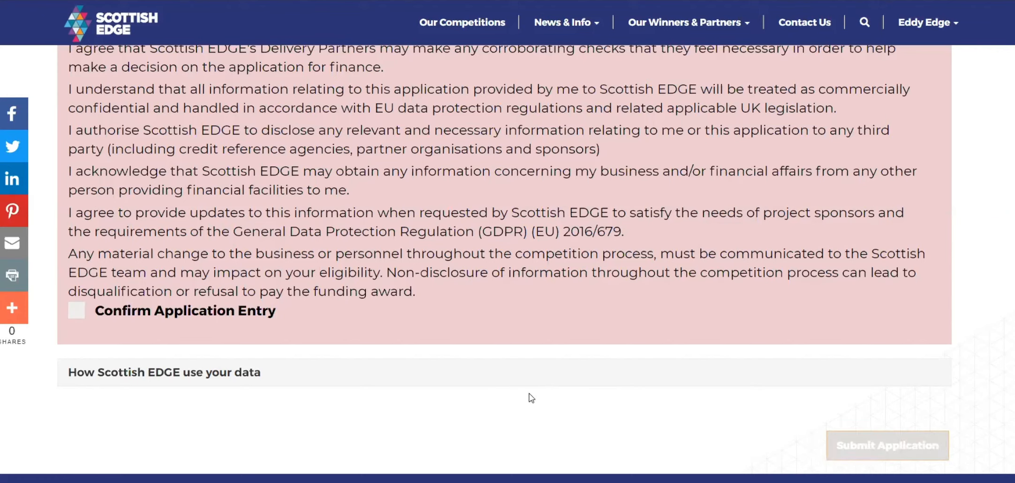
scroll(529, 395, "up", 10)
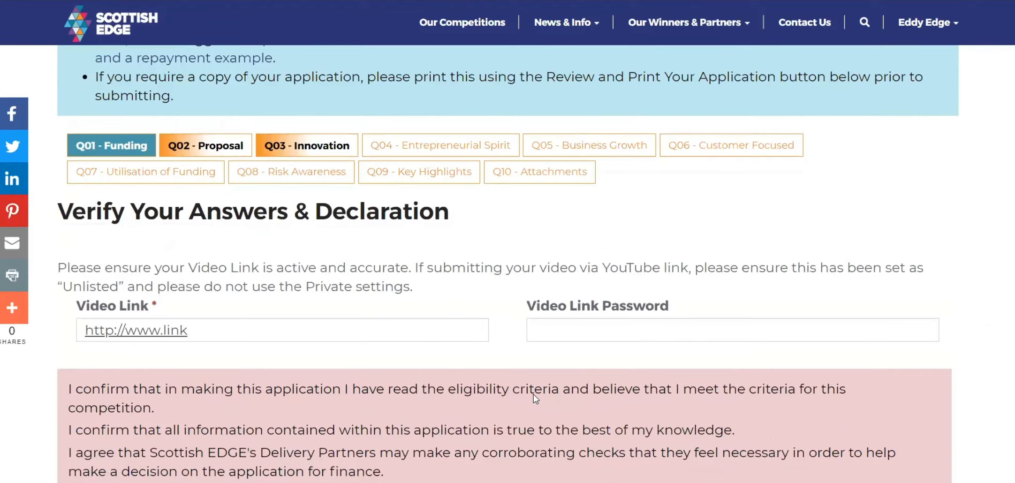
scroll(534, 396, "up", 5)
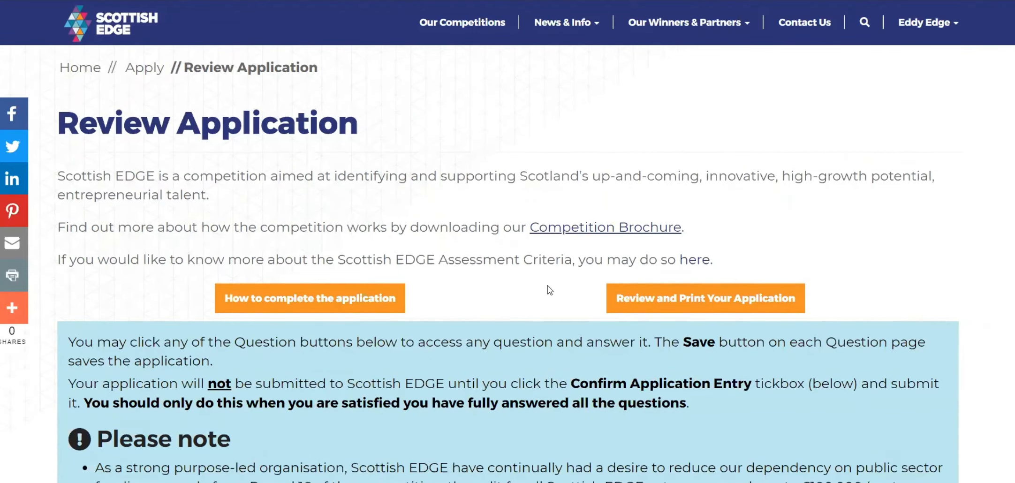
scroll(556, 283, "down", 7)
scroll(556, 284, "down", 10)
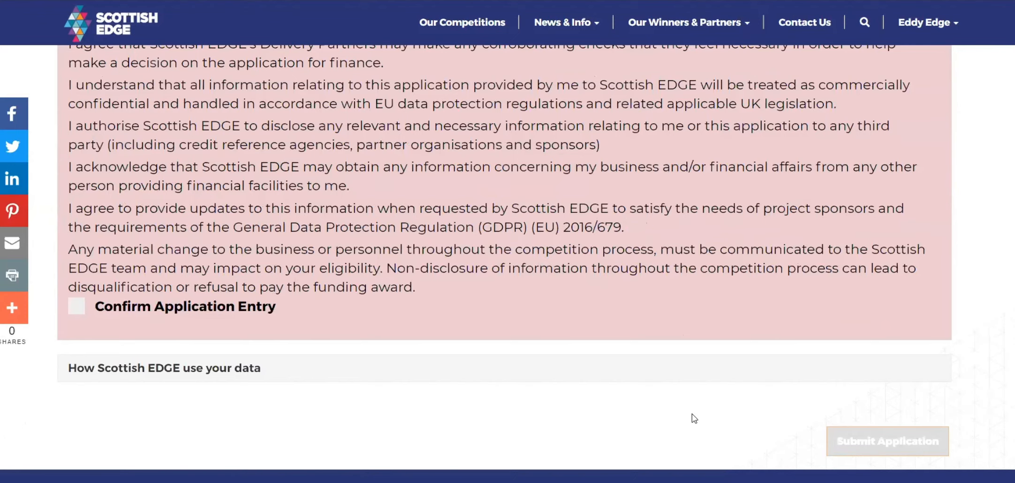
scroll(692, 414, "up", 10)
scroll(779, 416, "up", 5)
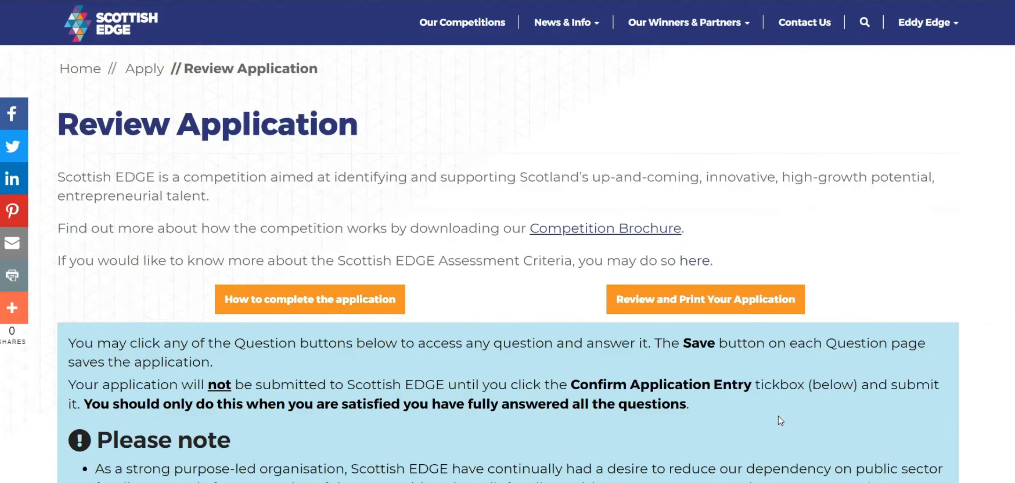
left_click(674, 297)
scroll(542, 281, "down", 6)
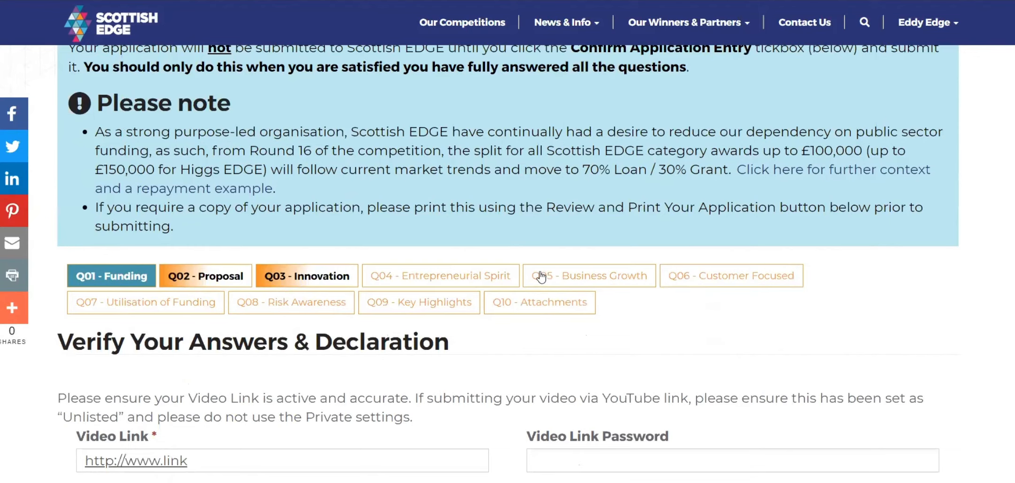
scroll(537, 281, "down", 3)
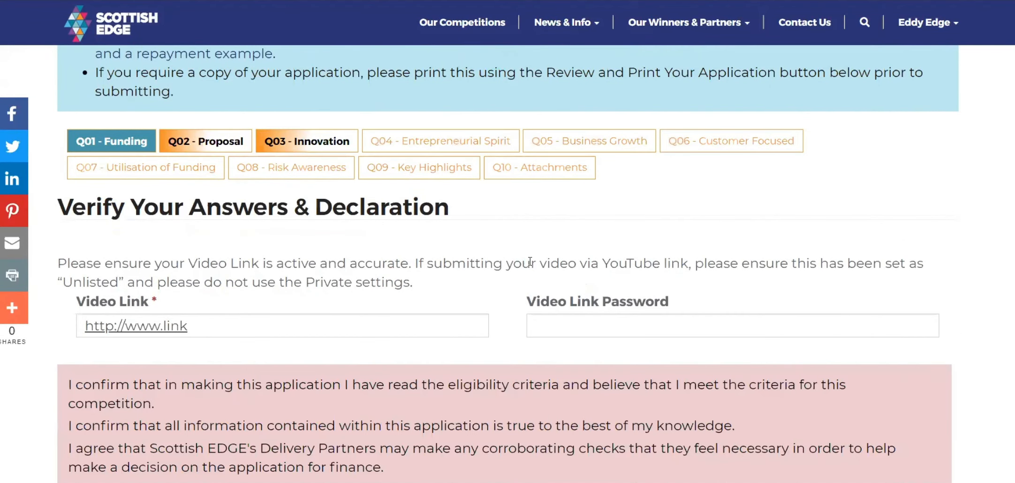